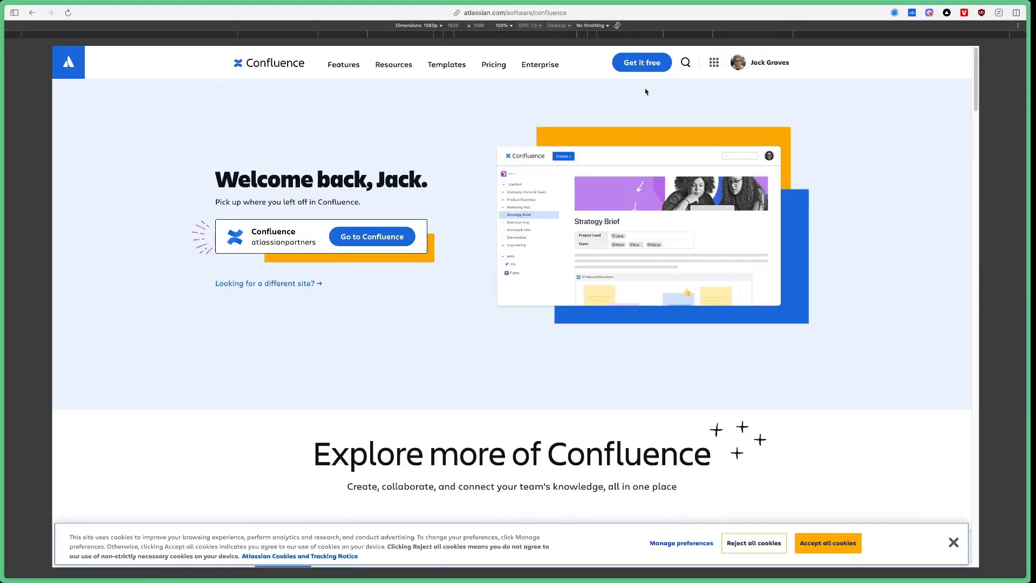
Step: Sign up for the free Confluence plan with a new workspace named vitafleet-demo-site and accept all cookies
{"action": "left_click", "coordinate": [641, 64]}
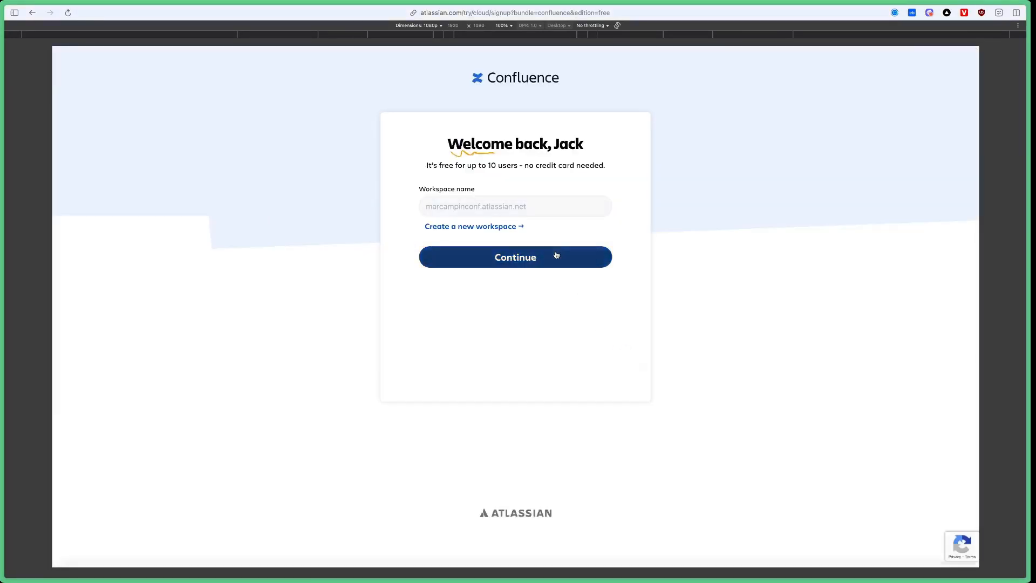
{"action": "left_click", "coordinate": [512, 227]}
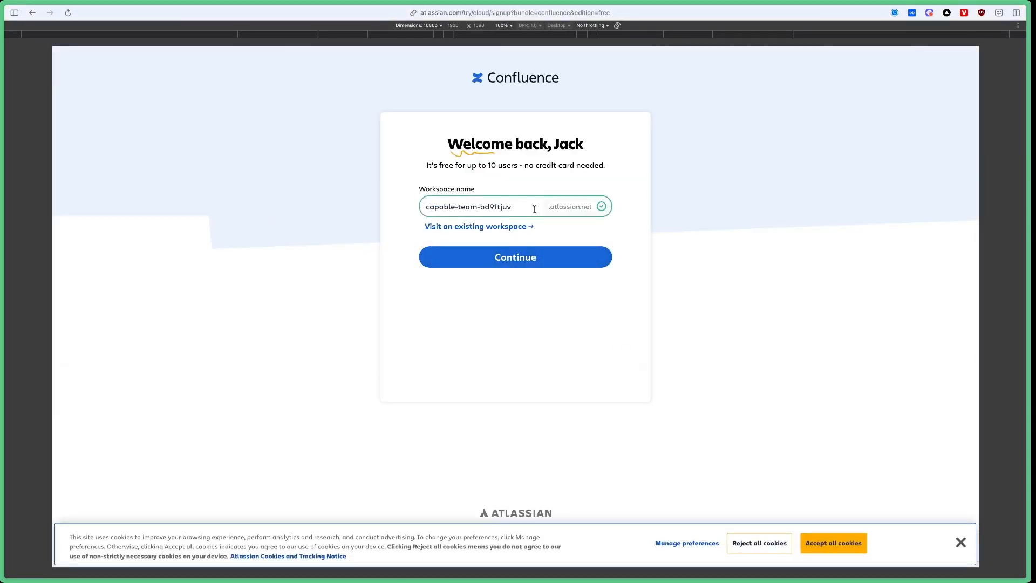
{"action": "key", "text": "BackSpace"}
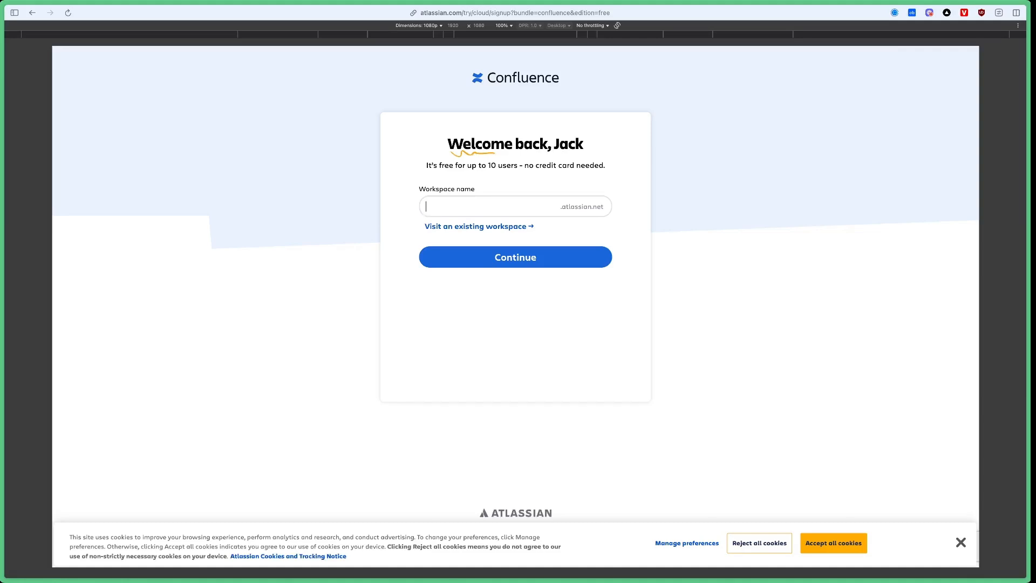
{"action": "type", "text": "vitafleet-demo-site"}
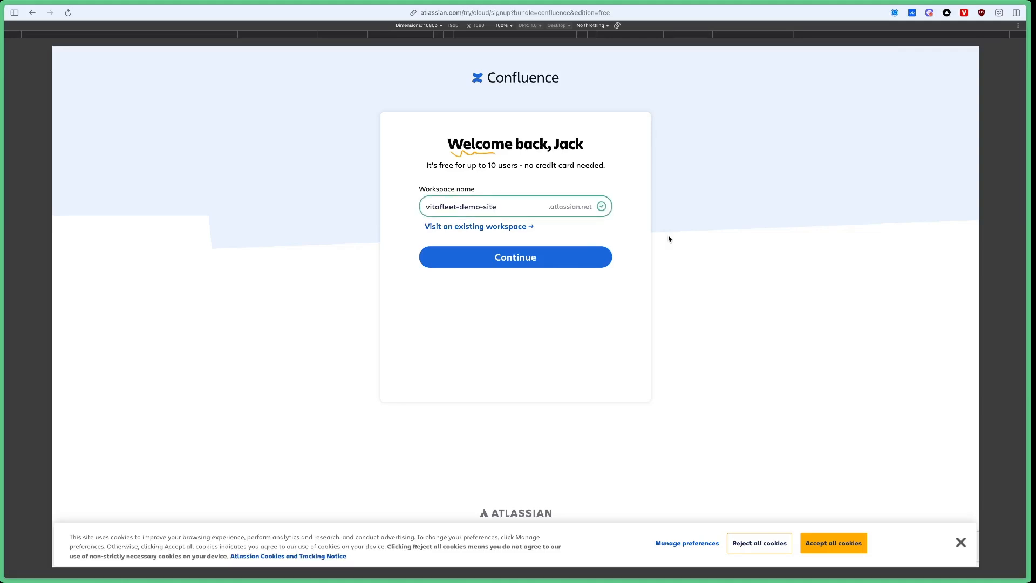
{"action": "left_click", "coordinate": [543, 257]}
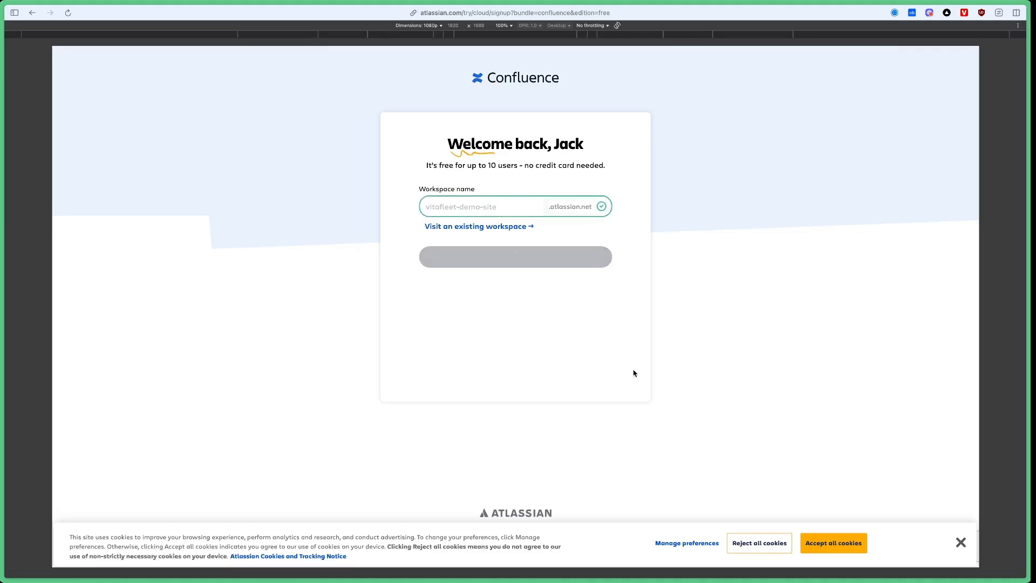
{"action": "left_click", "coordinate": [816, 543]}
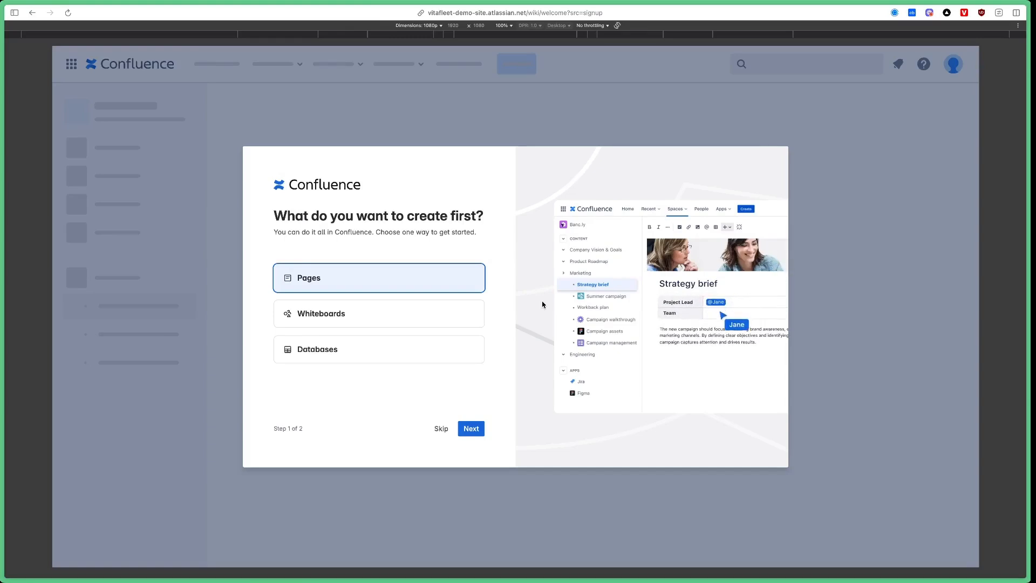
Step: Examine the base part of the new site's URL, up to atlassian.net
{"action": "left_click", "coordinate": [526, 18]}
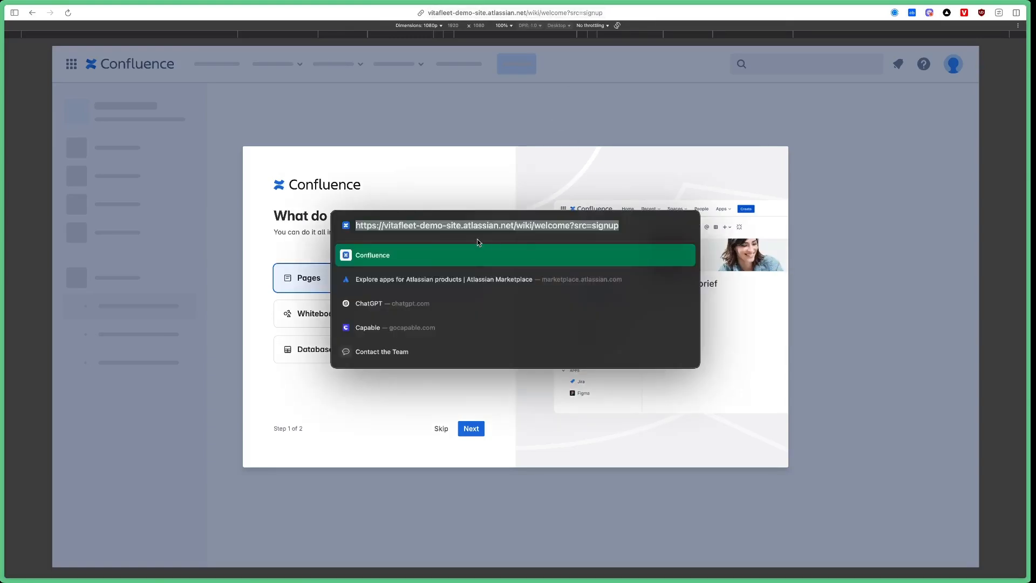
{"action": "left_click", "coordinate": [516, 226]}
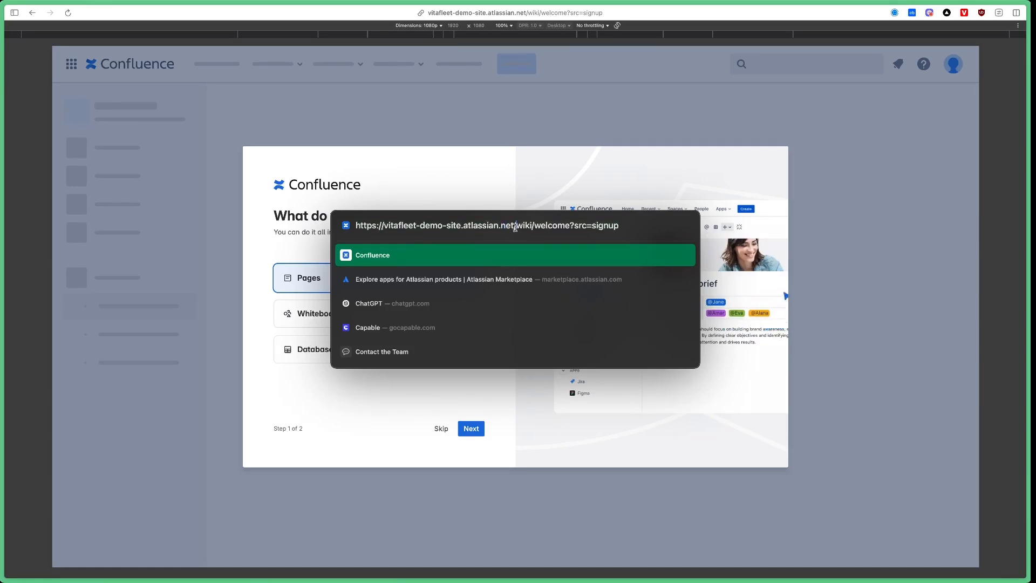
{"action": "left_click_drag", "start_coordinate": [516, 227], "coordinate": [354, 228]}
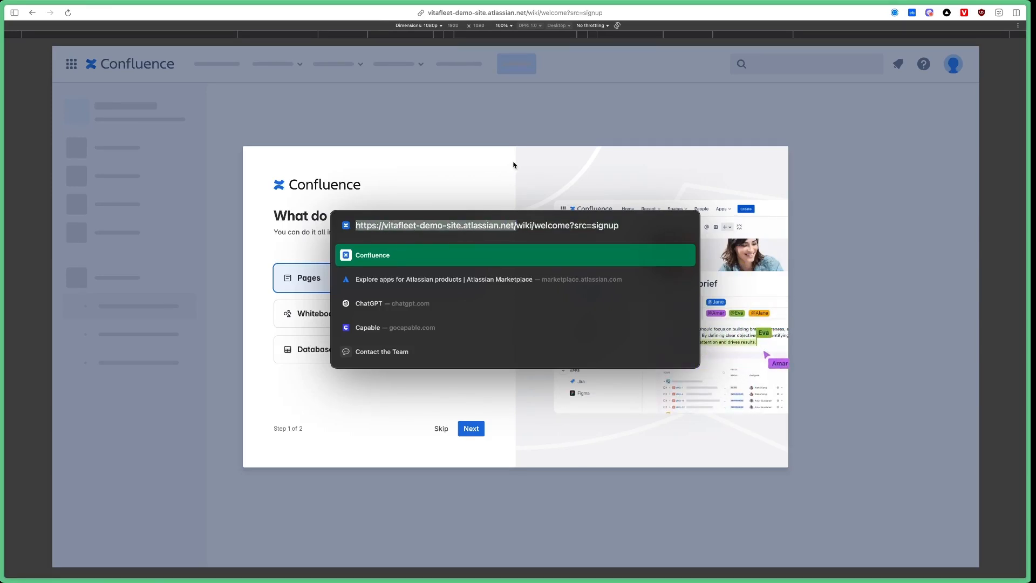
{"action": "key", "text": "Escape"}
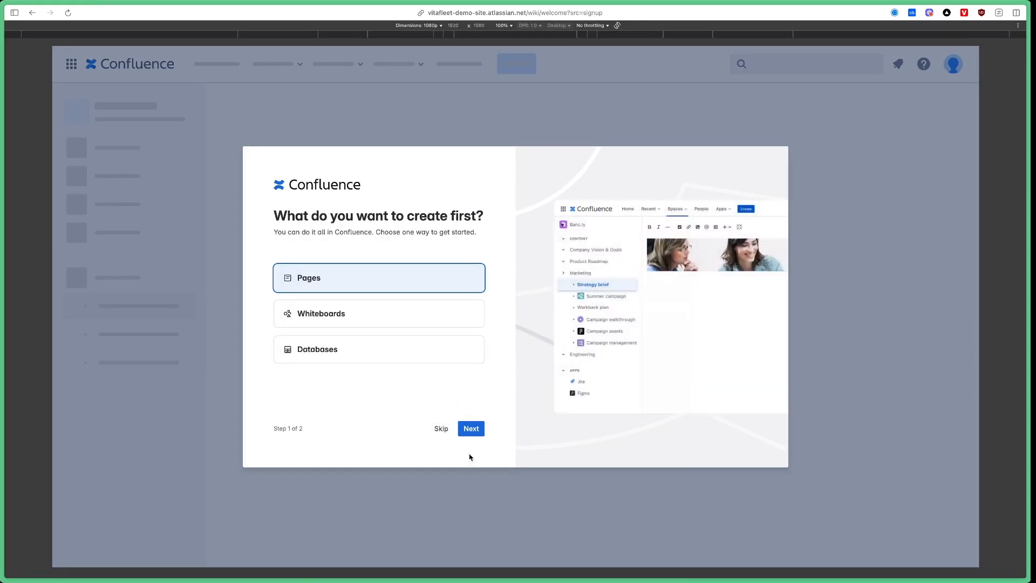
Step: Skip both onboarding questions, about what to create first and inviting teammates
{"action": "left_click", "coordinate": [440, 428]}
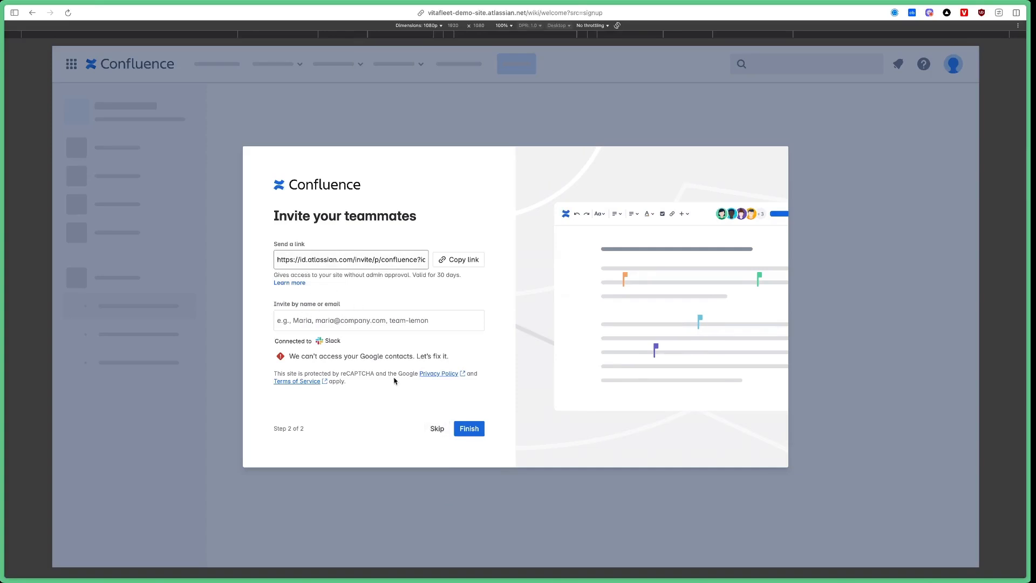
{"action": "left_click", "coordinate": [437, 429]}
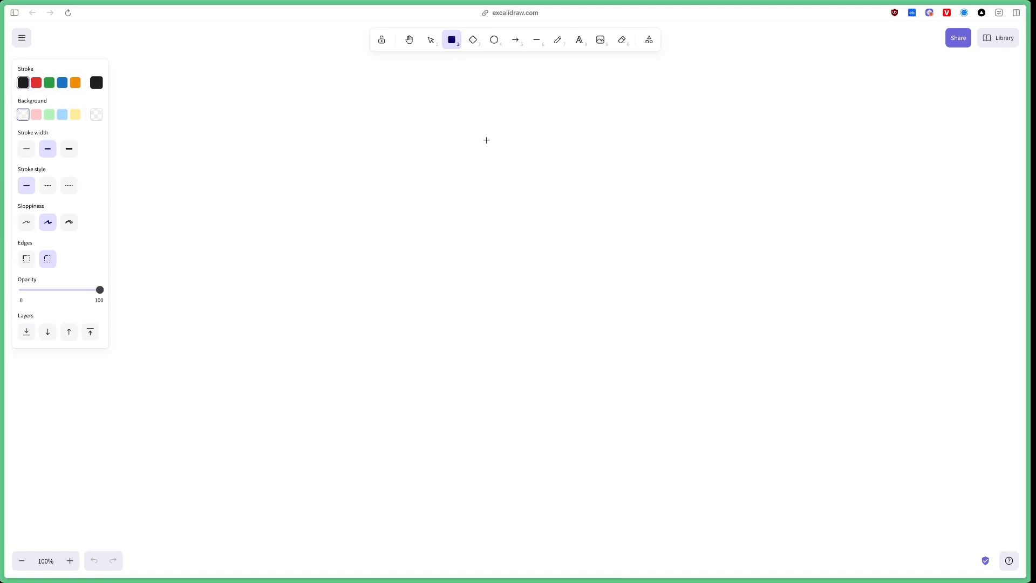
Step: Switch to Excalidraw and draw a wide rectangle near the canvas's upper centre, labelled "Confluence"
{"action": "left_click_drag", "start_coordinate": [432, 120], "coordinate": [643, 172]}
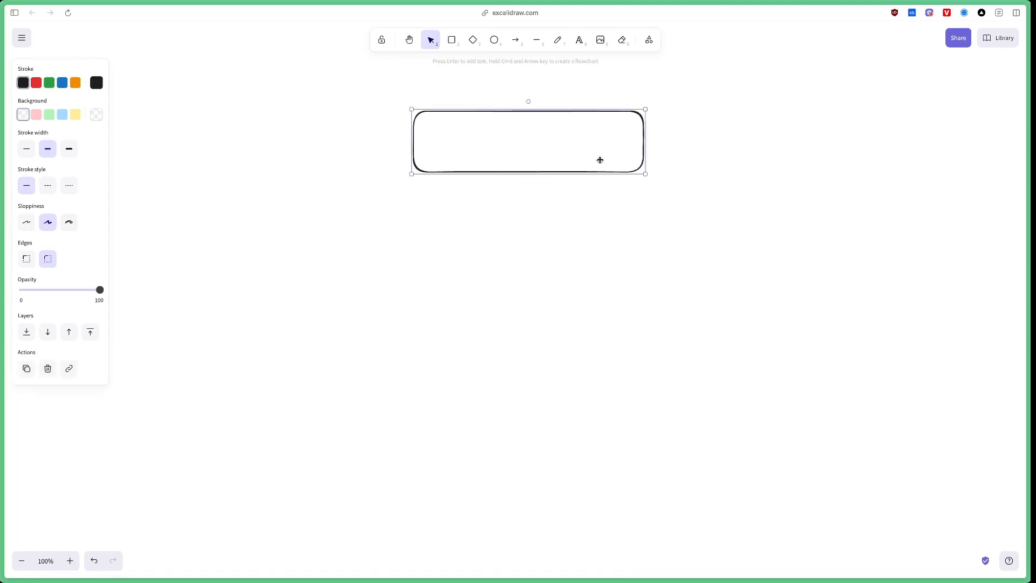
{"action": "double_click", "coordinate": [531, 134]}
{"action": "type", "text": "confluence"}
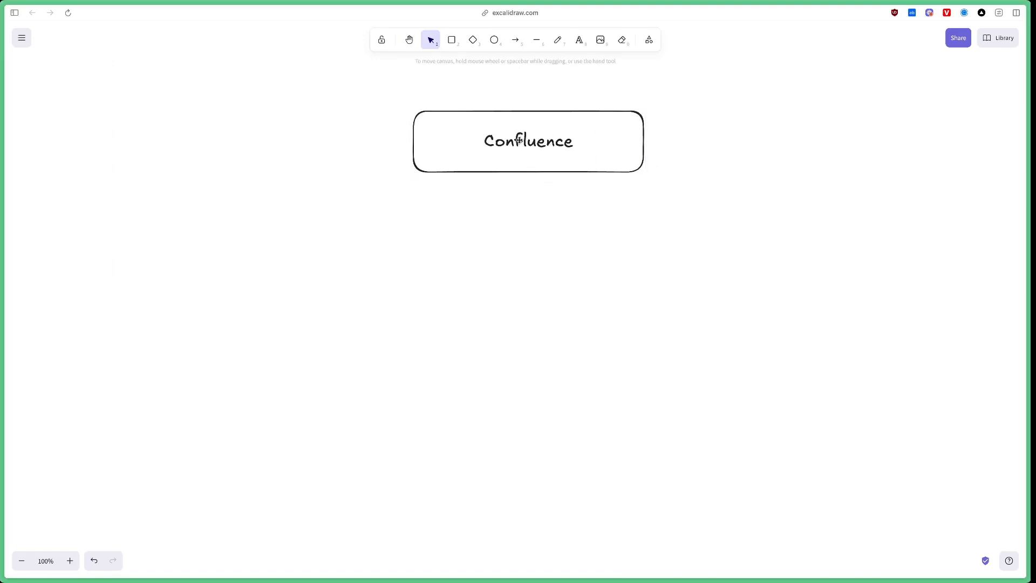
Step: Add a same-sized box below and left of the Confluence box, labelled "Community Spaces"
{"action": "left_click", "coordinate": [522, 143]}
{"action": "left_click_drag", "start_coordinate": [522, 149], "coordinate": [479, 292]}
{"action": "left_click_drag", "start_coordinate": [600, 287], "coordinate": [438, 259]}
{"action": "double_click", "coordinate": [339, 254]}
{"action": "type", "text": "Community"}
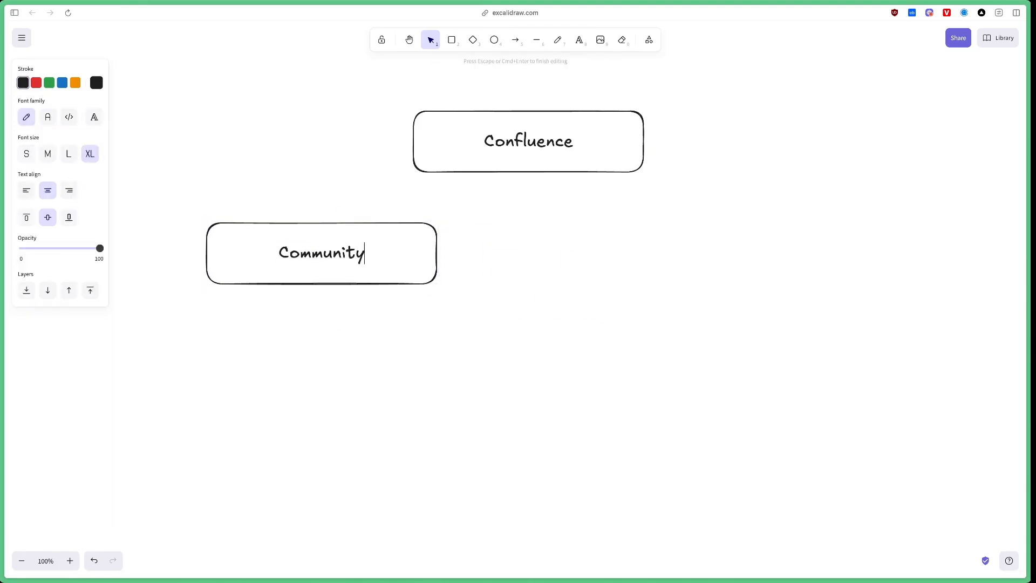
Step: Duplicate the Community Spaces box to its right and relabel the copy "Personal Spaces"
{"action": "left_click_drag", "start_coordinate": [310, 254], "coordinate": [732, 252]}
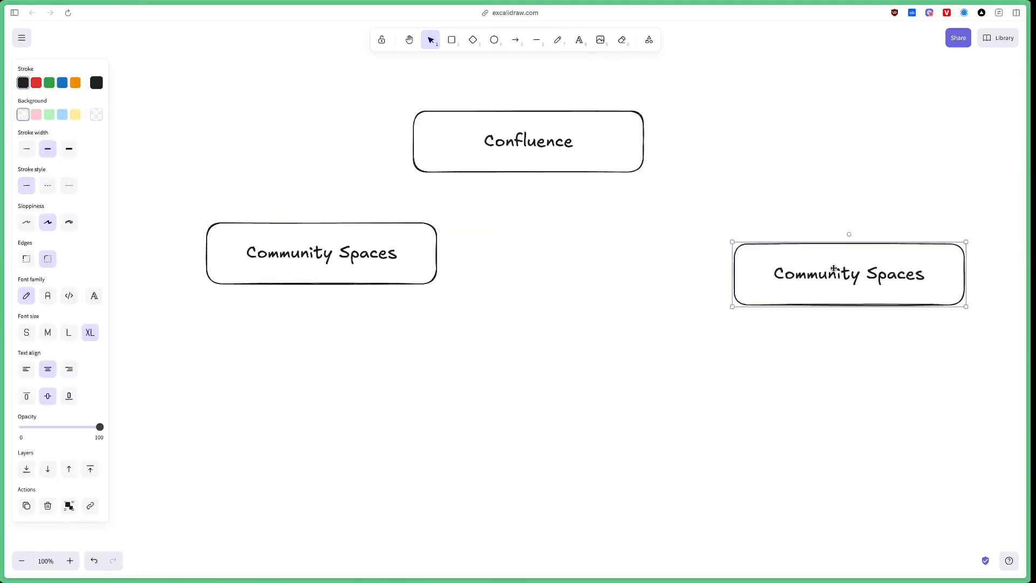
{"action": "double_click", "coordinate": [732, 252]}
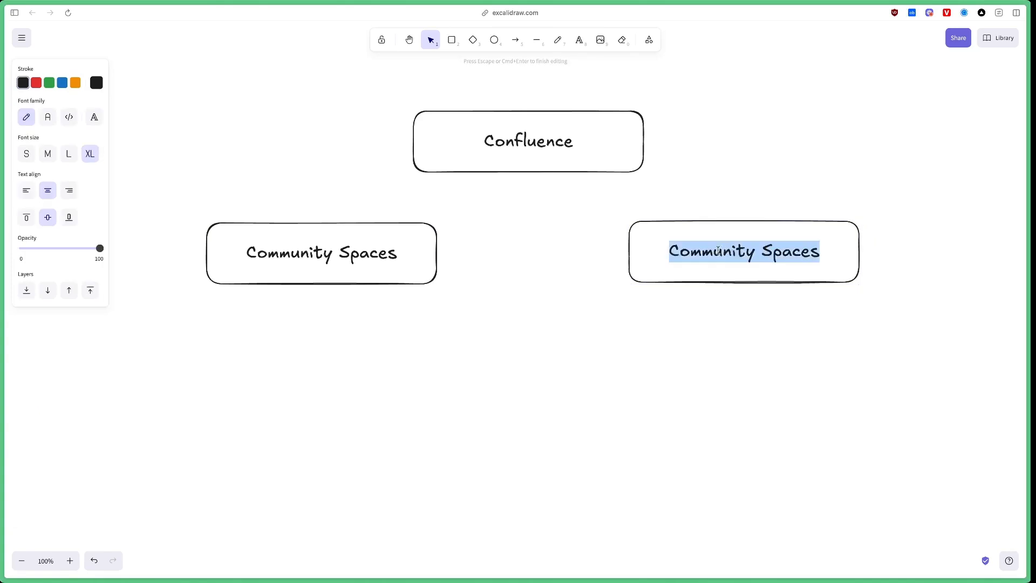
{"action": "type", "text": "Personal Spaces"}
Step: Connect the Confluence box with arrows to the Community Spaces and Personal Spaces boxes
{"action": "left_click", "coordinate": [515, 40]}
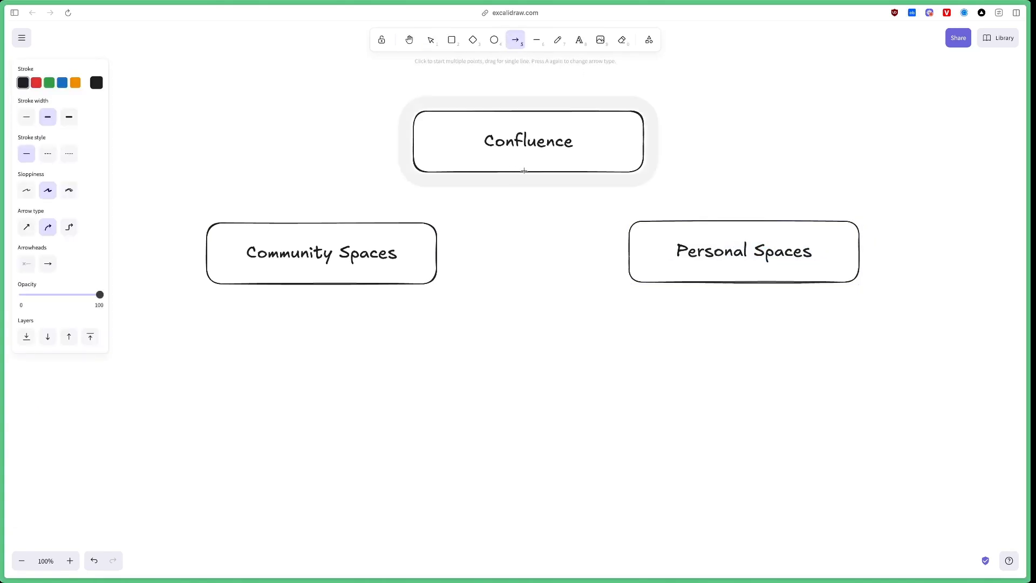
{"action": "left_click_drag", "start_coordinate": [524, 170], "coordinate": [320, 222]}
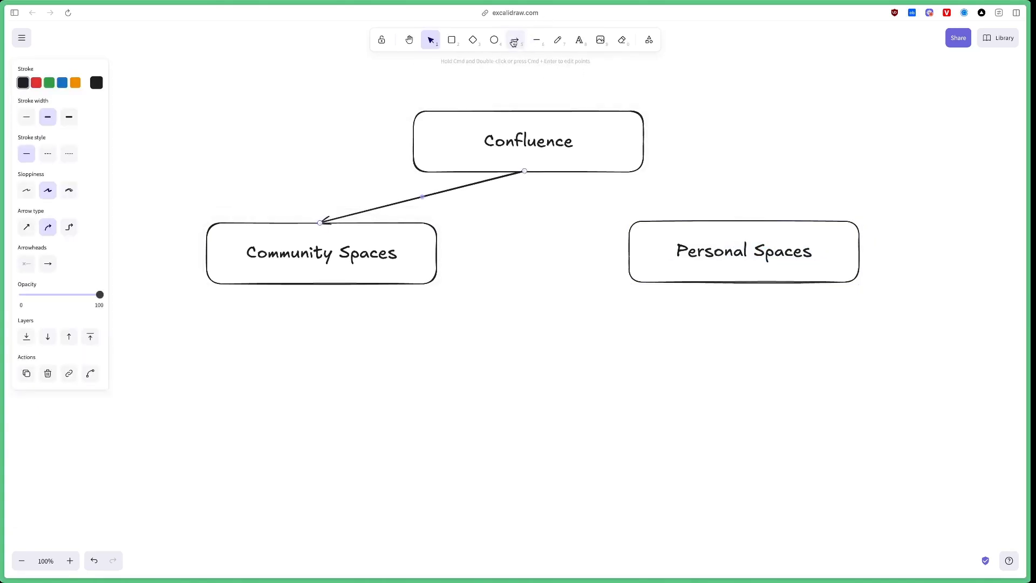
{"action": "left_click", "coordinate": [514, 41]}
{"action": "left_click_drag", "start_coordinate": [522, 170], "coordinate": [747, 224]}
Step: Draw a small rounded box below Community Spaces and duplicate it into a row of five
{"action": "left_click", "coordinate": [452, 39]}
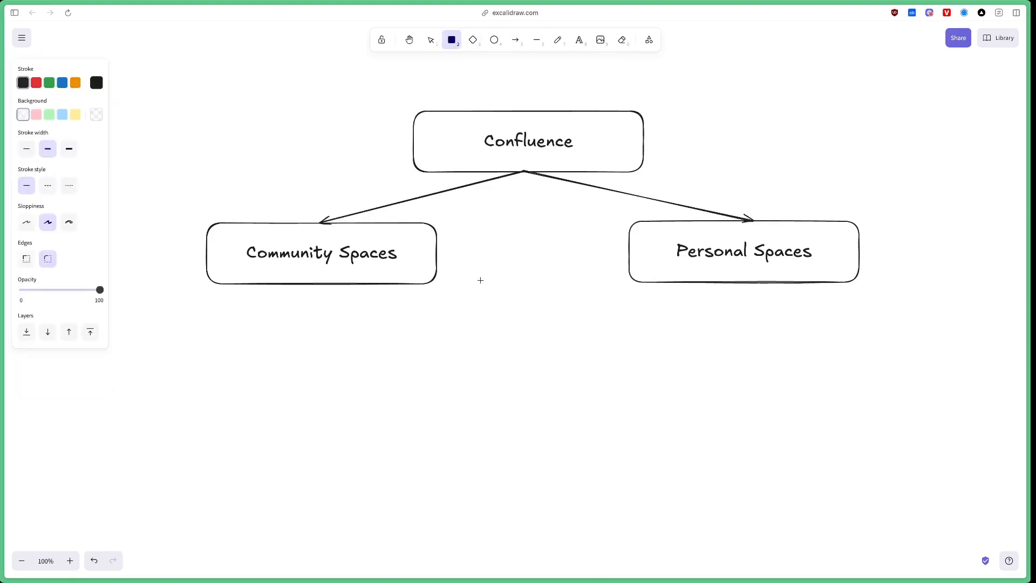
{"action": "left_click_drag", "start_coordinate": [186, 326], "coordinate": [232, 365]}
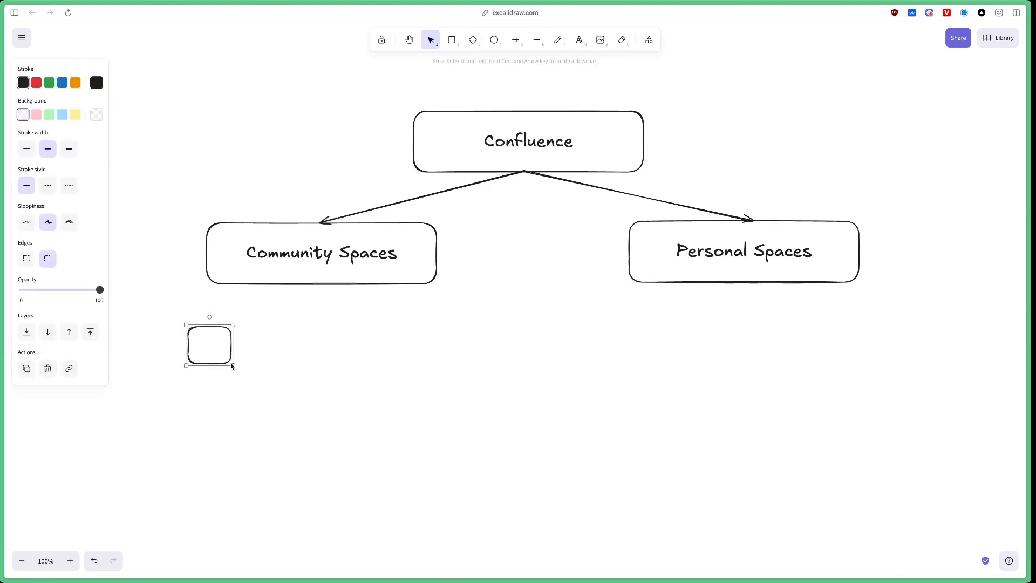
{"action": "key", "text": "ctrl+c"}
{"action": "key", "text": "ctrl+v"}
{"action": "key", "text": "ctrl+v"}
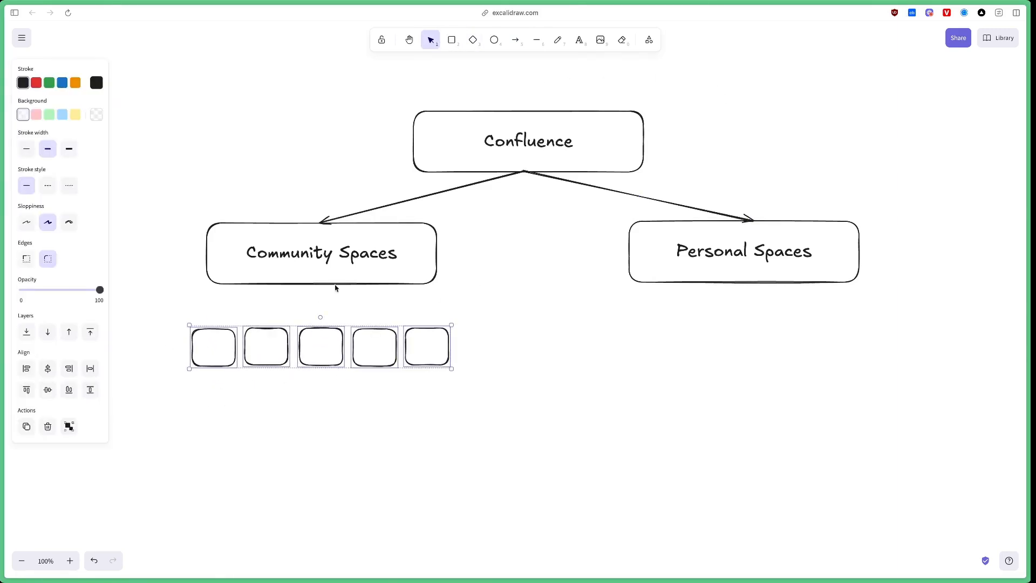
Step: Copy the row of five small boxes and place the copy below Personal Spaces
{"action": "key", "text": "ctrl+v"}
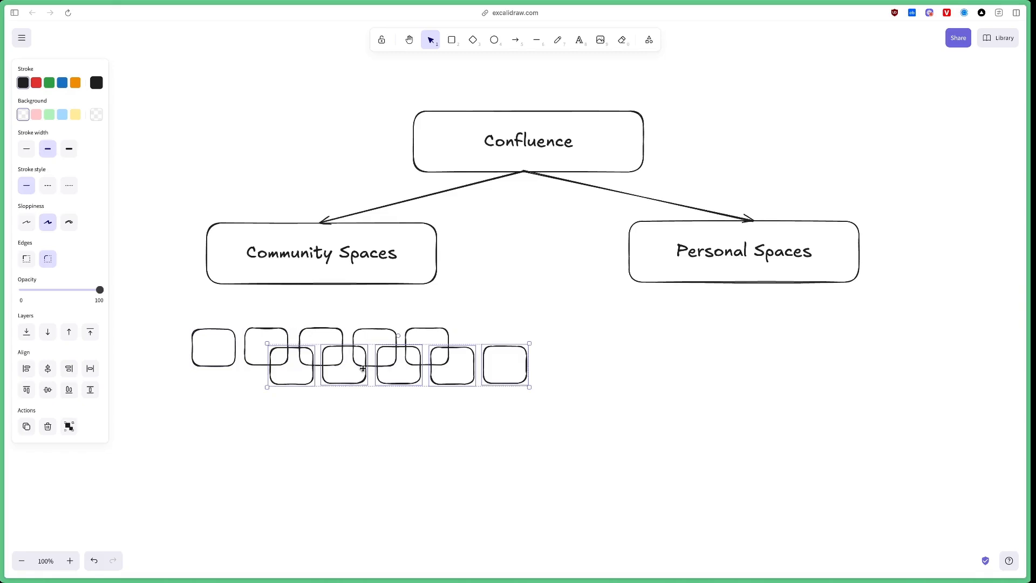
{"action": "left_click_drag", "start_coordinate": [360, 362], "coordinate": [714, 349]}
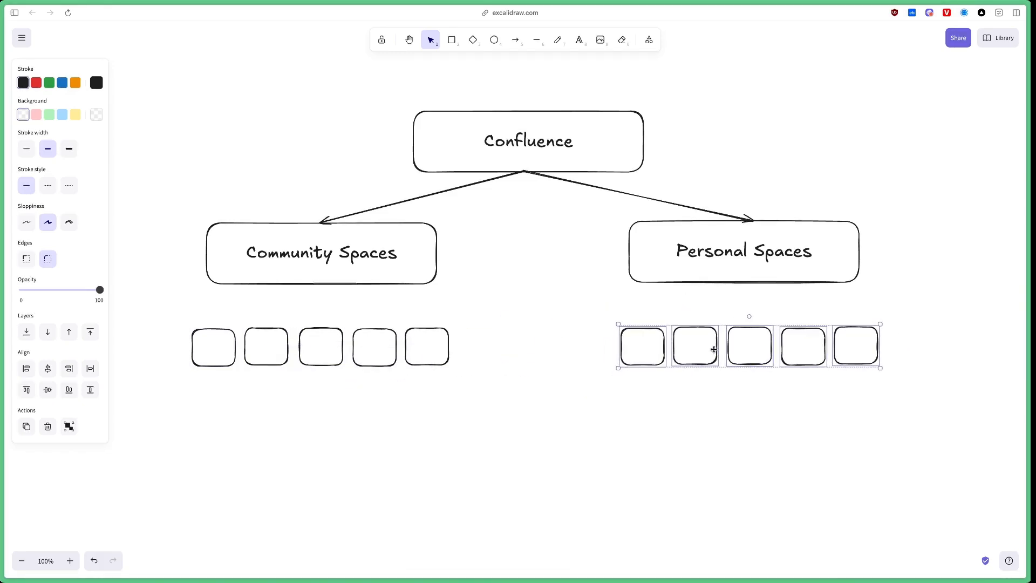
{"action": "left_click", "coordinate": [886, 327]}
Step: Move both rows of small boxes further down and slightly left to make room above them
{"action": "left_click_drag", "start_coordinate": [923, 409], "coordinate": [590, 310]}
{"action": "left_click_drag", "start_coordinate": [642, 350], "coordinate": [601, 399]}
{"action": "left_click_drag", "start_coordinate": [474, 396], "coordinate": [143, 300]}
{"action": "left_click_drag", "start_coordinate": [213, 354], "coordinate": [187, 395]}
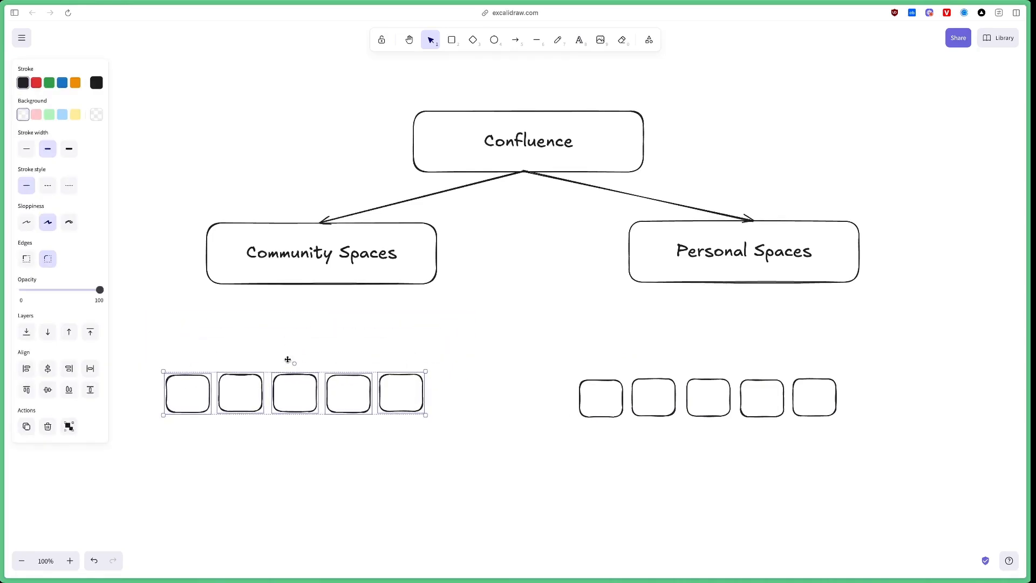
{"action": "left_click", "coordinate": [139, 253]}
Step: Add a medium box between Community Spaces and its row of small boxes, labelled "Vitafleet Space"
{"action": "left_click", "coordinate": [451, 40]}
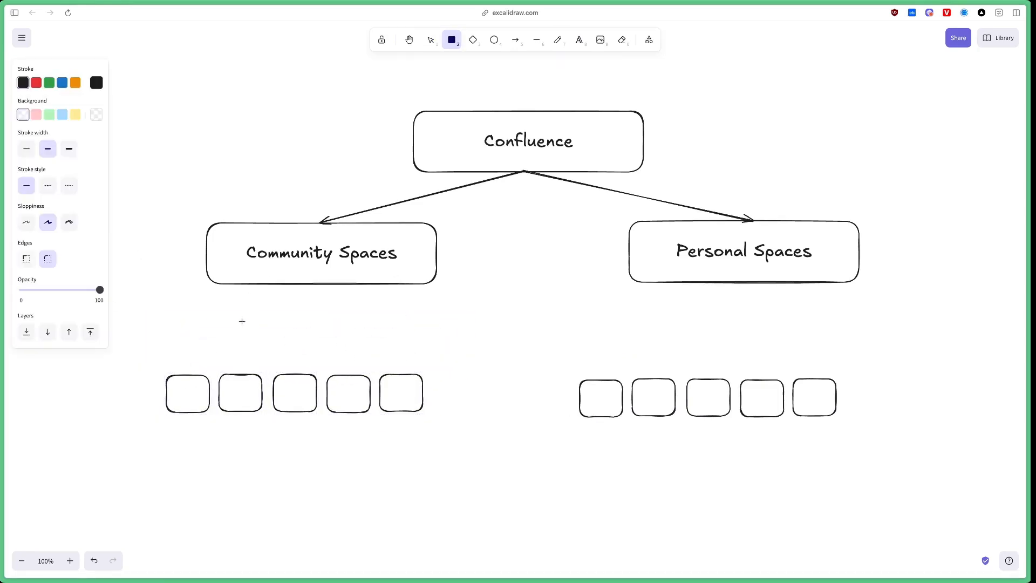
{"action": "mouse_move", "coordinate": [231, 303]}
{"action": "left_mouse_down"}
{"action": "mouse_move", "coordinate": [363, 333]}
{"action": "mouse_move", "coordinate": [380, 349]}
{"action": "left_mouse_up"}
{"action": "double_click", "coordinate": [328, 331]}
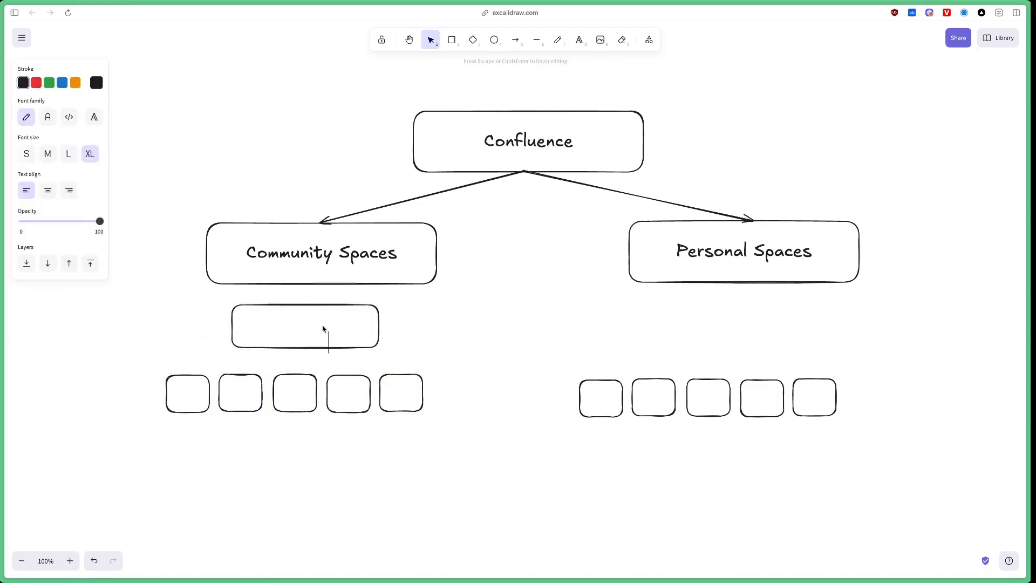
{"action": "right_click", "coordinate": [503, 212]}
{"action": "left_click", "coordinate": [202, 370]}
{"action": "double_click", "coordinate": [305, 326]}
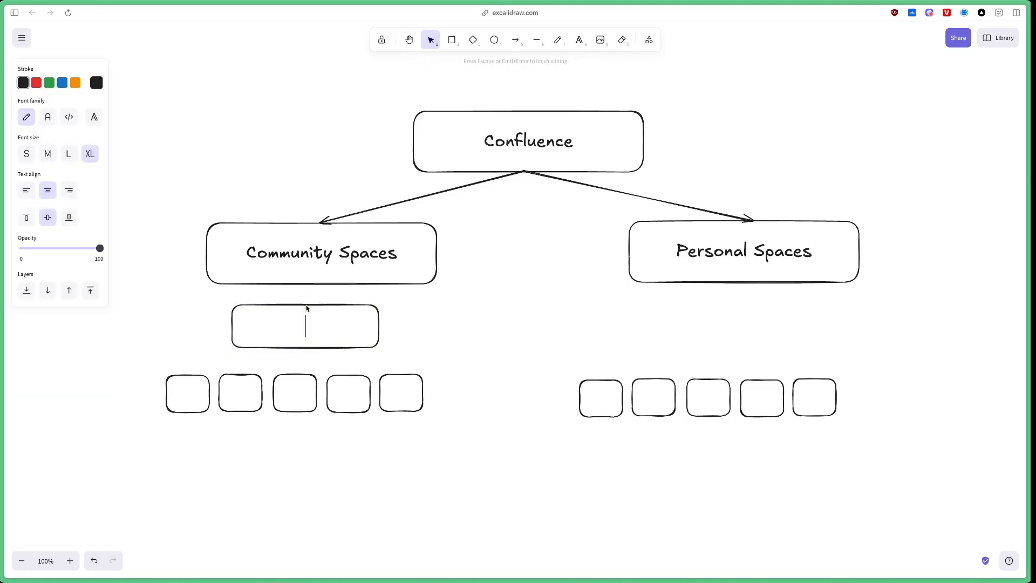
{"action": "type", "text": "Vitafleet Space"}
Step: Shift the Vitafleet Space box and the row of five small boxes beneath it slightly lower
{"action": "left_click", "coordinate": [316, 426]}
{"action": "left_click_drag", "start_coordinate": [437, 450], "coordinate": [152, 362]}
{"action": "left_click_drag", "start_coordinate": [196, 397], "coordinate": [207, 416]}
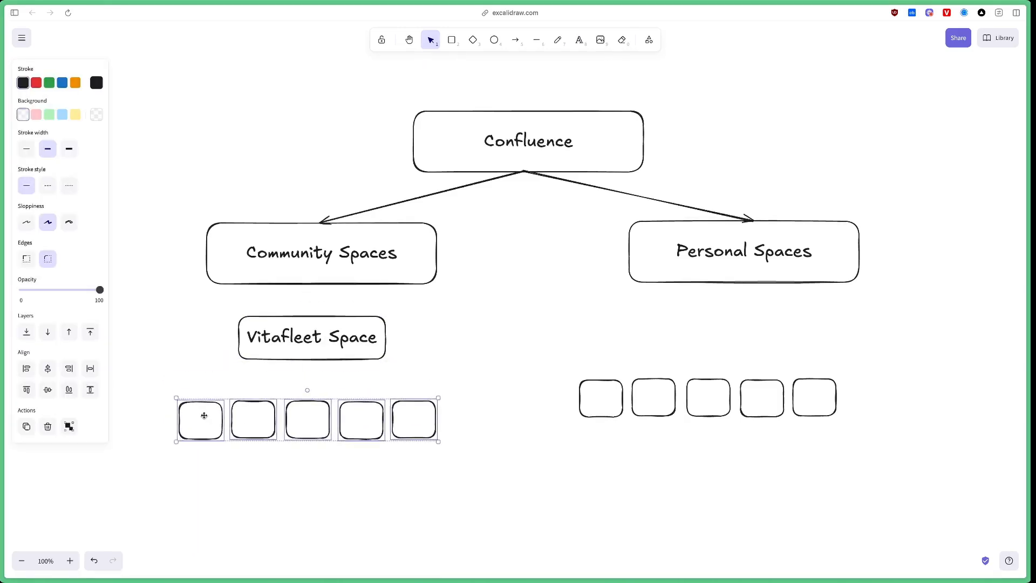
{"action": "left_click", "coordinate": [428, 335]}
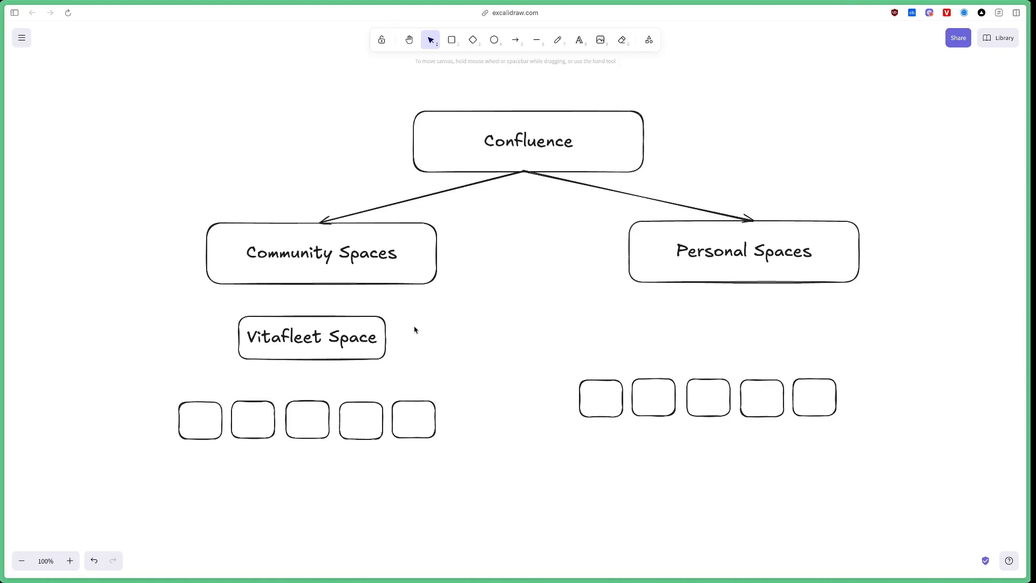
Step: Draw arrows from Community Spaces to Vitafleet Space and from Vitafleet Space to the first small box
{"action": "key", "text": "a"}
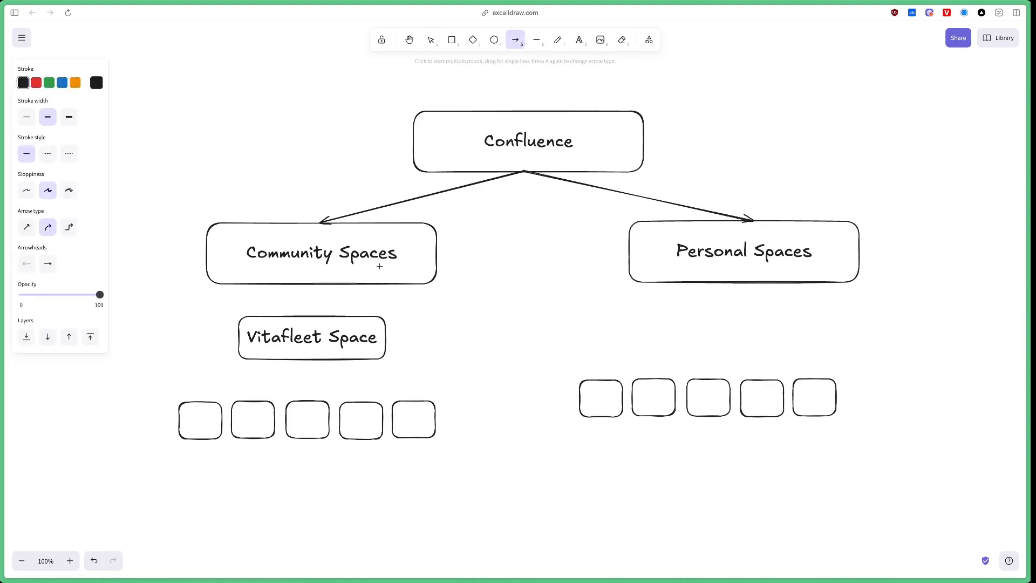
{"action": "left_click_drag", "start_coordinate": [317, 283], "coordinate": [315, 319]}
{"action": "key", "text": "a"}
{"action": "left_click_drag", "start_coordinate": [310, 360], "coordinate": [203, 401]}
{"action": "key", "text": "Escape"}
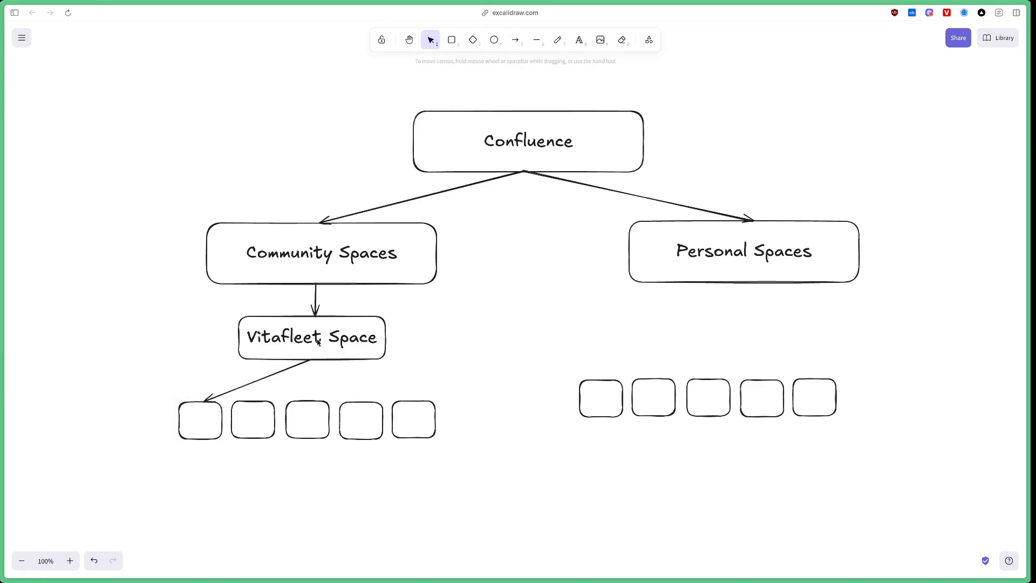
Step: Label the first small box under Vitafleet Space "Page"
{"action": "double_click", "coordinate": [213, 417]}
{"action": "type", "text": "Page"}
{"action": "left_click", "coordinate": [629, 352]}
Step: Duplicate the Vitafleet Space box beneath Personal Spaces and relabel the copy with the owner's first name followed by "Space"
{"action": "left_click", "coordinate": [363, 337]}
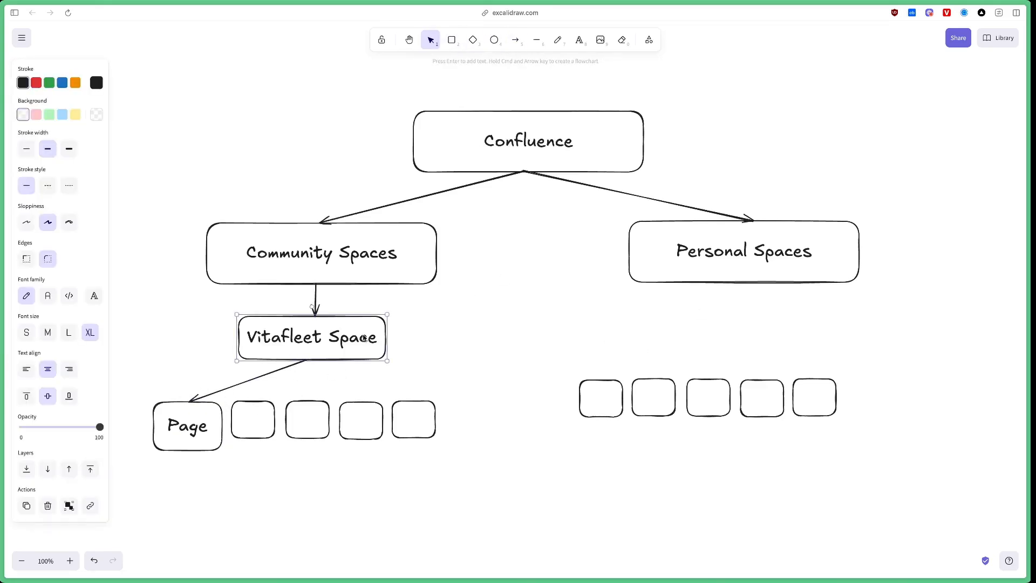
{"action": "left_click_drag", "start_coordinate": [363, 340], "coordinate": [748, 332]}
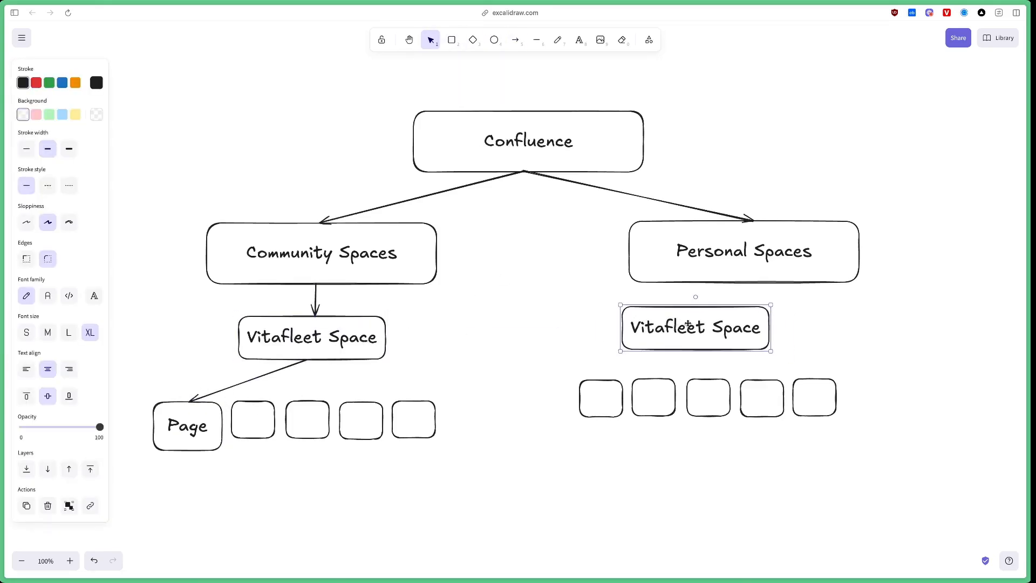
{"action": "double_click", "coordinate": [690, 328]}
{"action": "type", "text": "Jack's S0pac"}
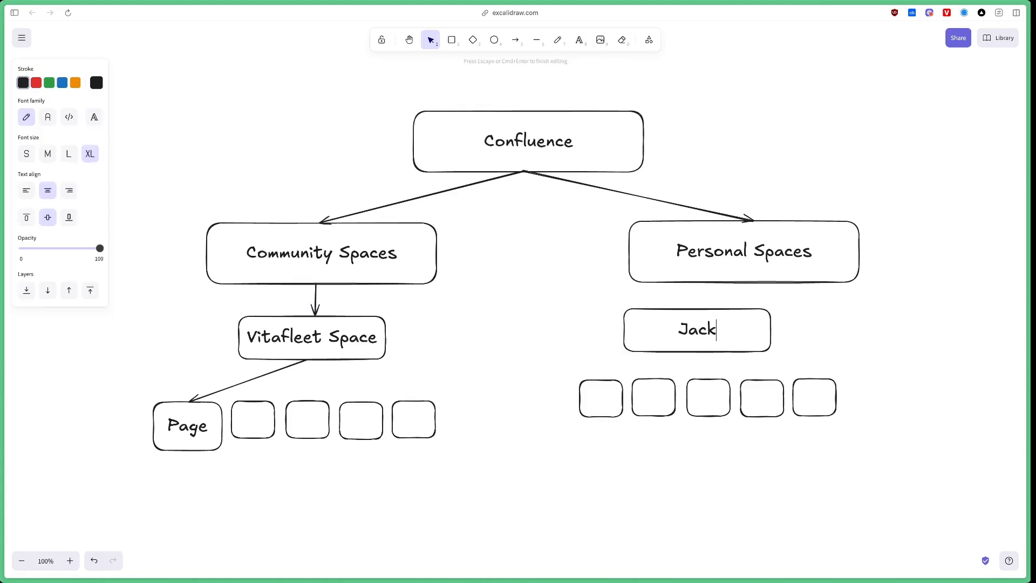
{"action": "key", "text": "BackSpace"}
{"action": "key", "text": "BackSpace"}
{"action": "key", "text": "BackSpace"}
{"action": "key", "text": "BackSpace"}
{"action": "type", "text": "pace"}
{"action": "left_click", "coordinate": [812, 365]}
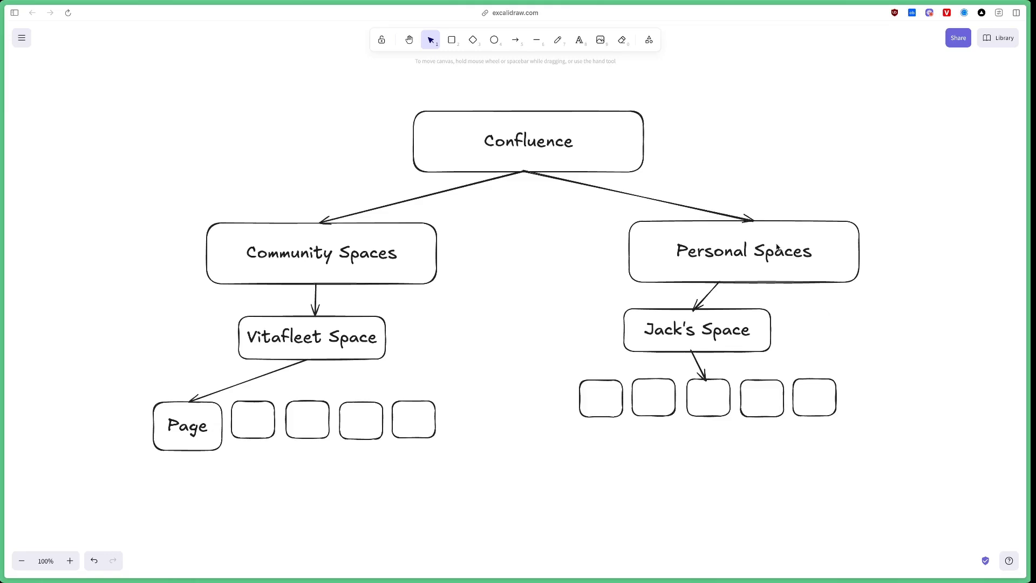
Step: Nudge the Vitafleet Space box slightly up and left, and stack two copies of the Page box beneath the original
{"action": "left_click", "coordinate": [356, 342]}
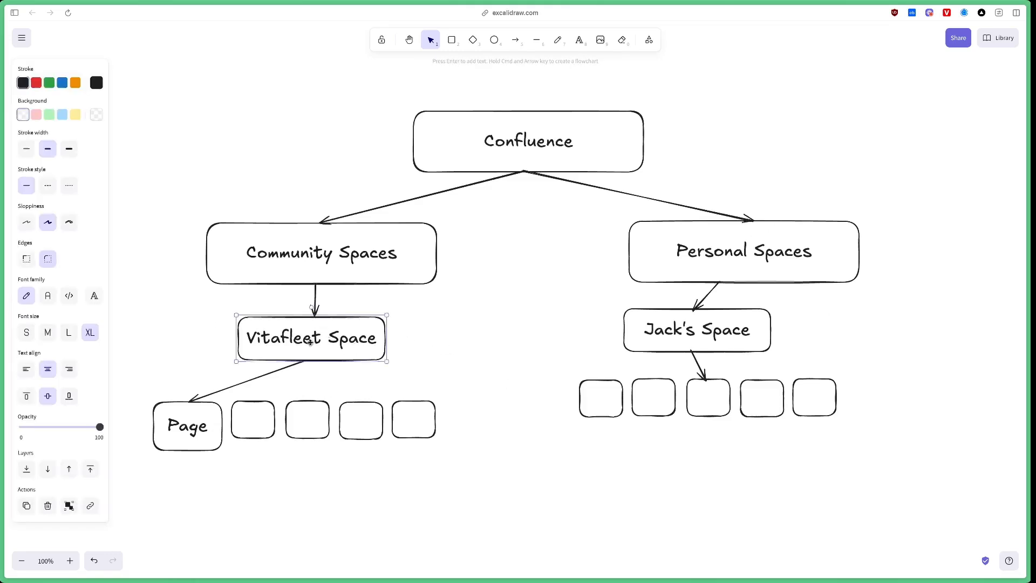
{"action": "left_click_drag", "start_coordinate": [347, 330], "coordinate": [336, 326]}
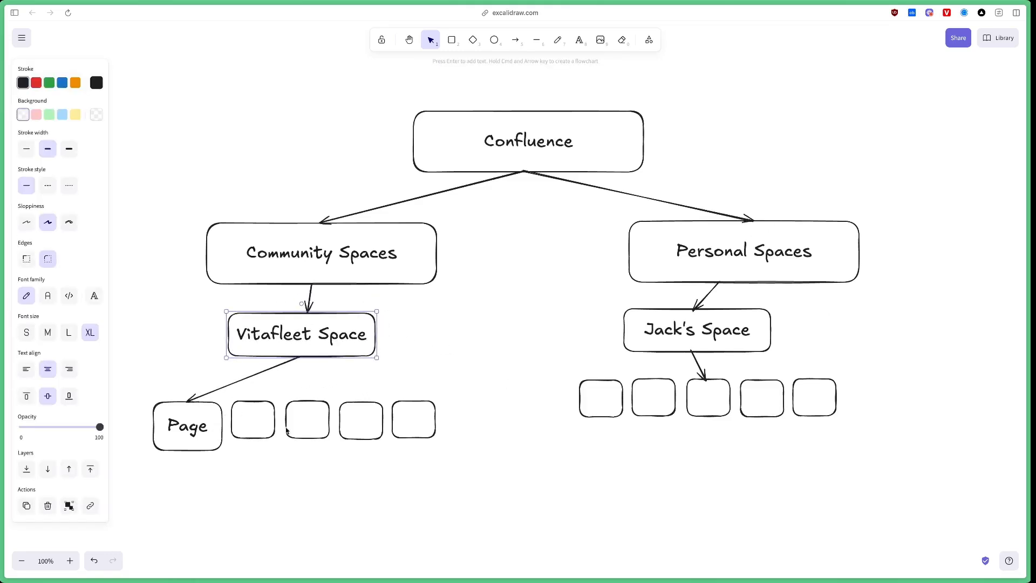
{"action": "left_click", "coordinate": [198, 430]}
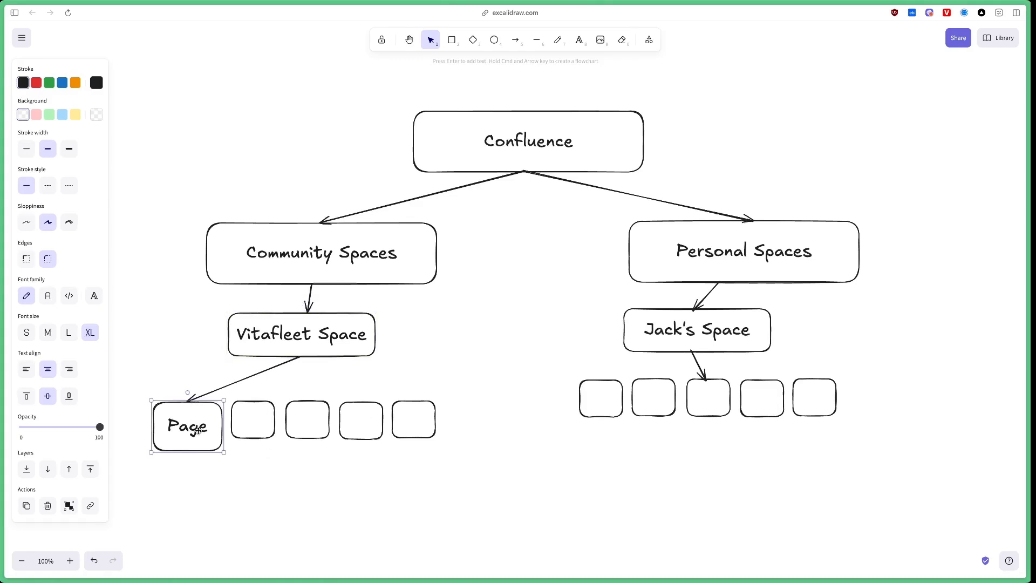
{"action": "left_click_drag", "start_coordinate": [198, 431], "coordinate": [201, 546]}
{"action": "left_click_drag", "start_coordinate": [277, 463], "coordinate": [154, 576]}
{"action": "left_click_drag", "start_coordinate": [222, 495], "coordinate": [208, 497]}
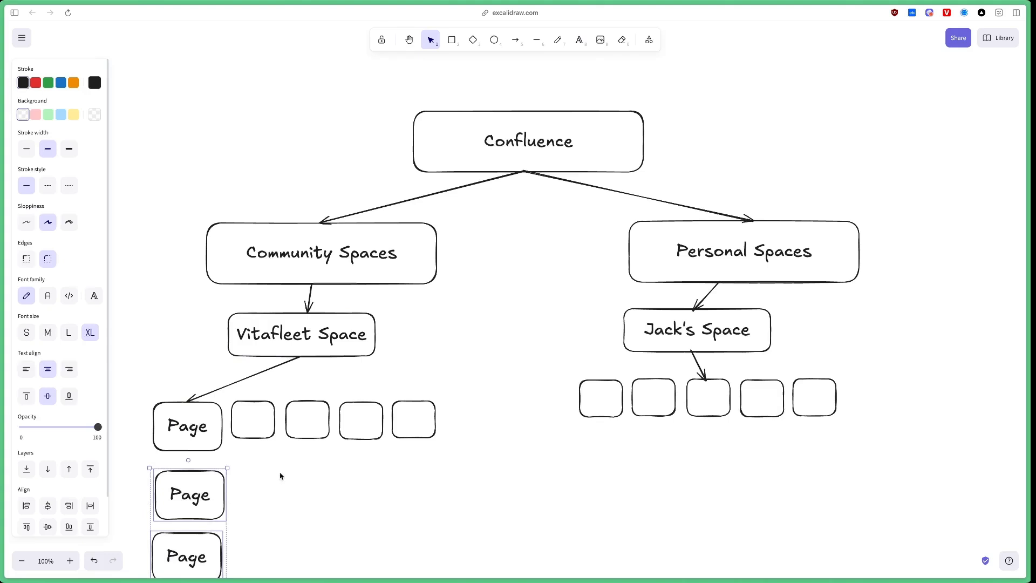
{"action": "left_click", "coordinate": [281, 475]}
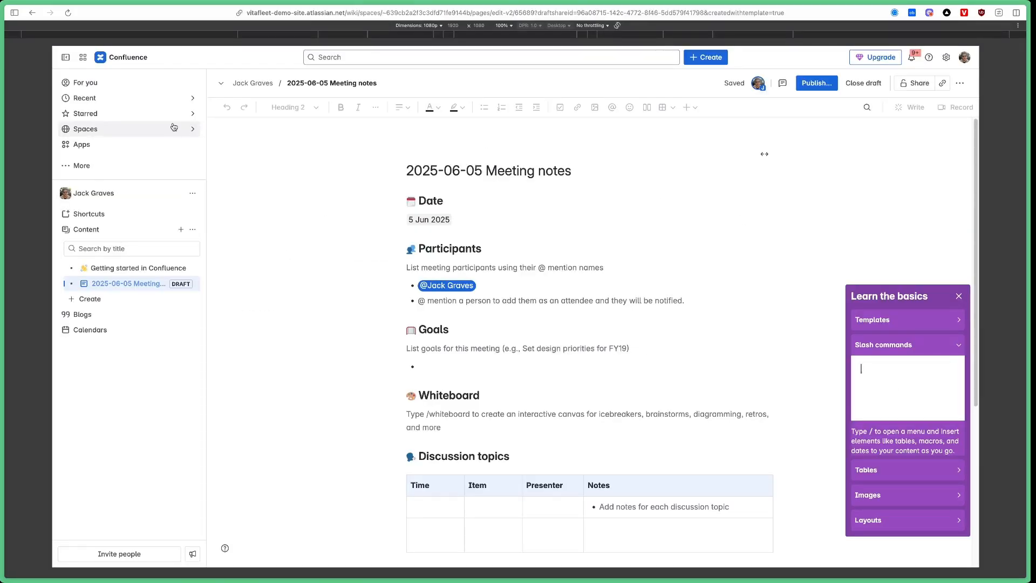
Step: Switch to Confluence and start a new space named "Vitafleet Operations" with the rocket icon and the Custom purpose
{"action": "left_click", "coordinate": [168, 130]}
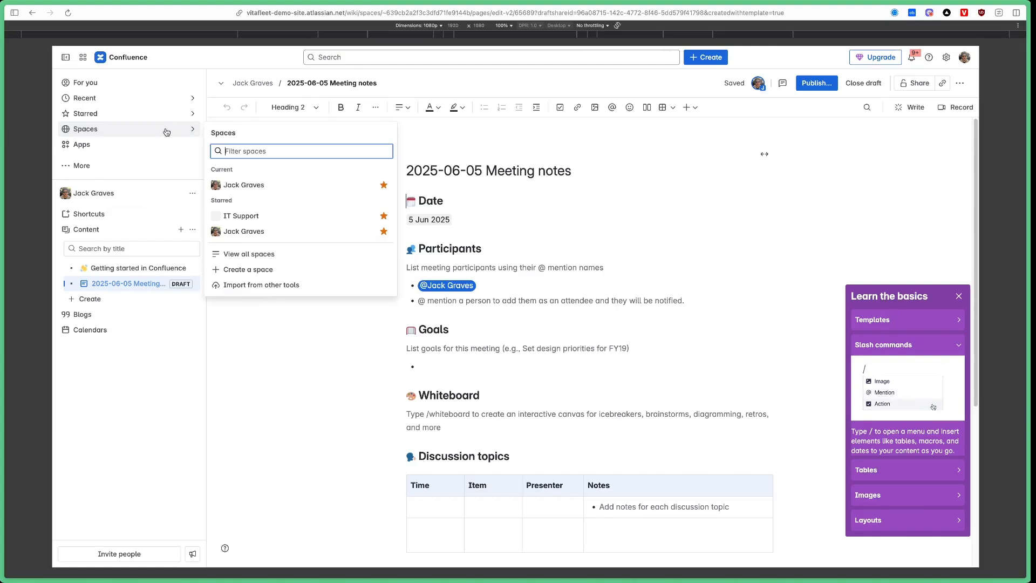
{"action": "left_click", "coordinate": [266, 271]}
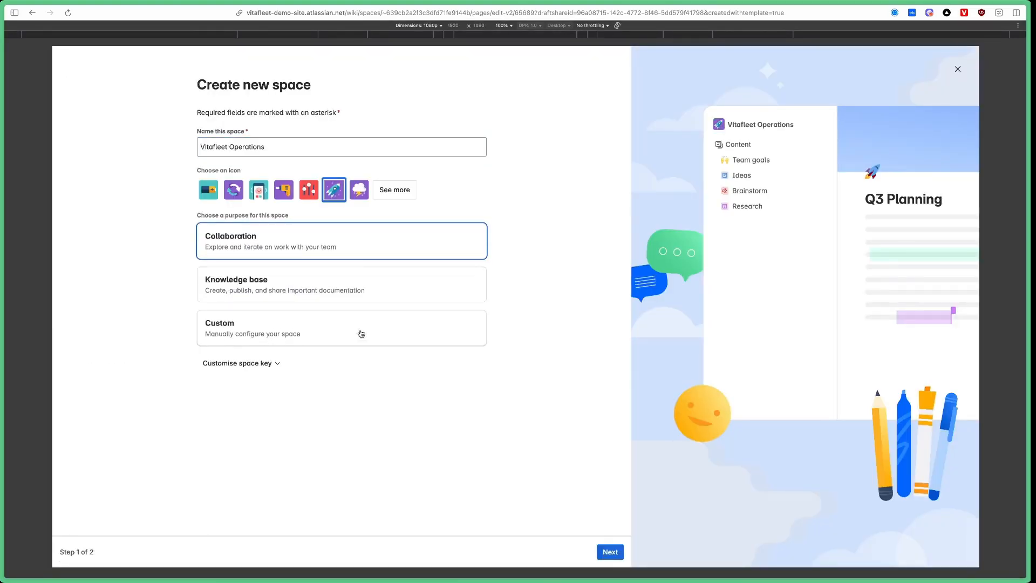
{"action": "left_click", "coordinate": [303, 336]}
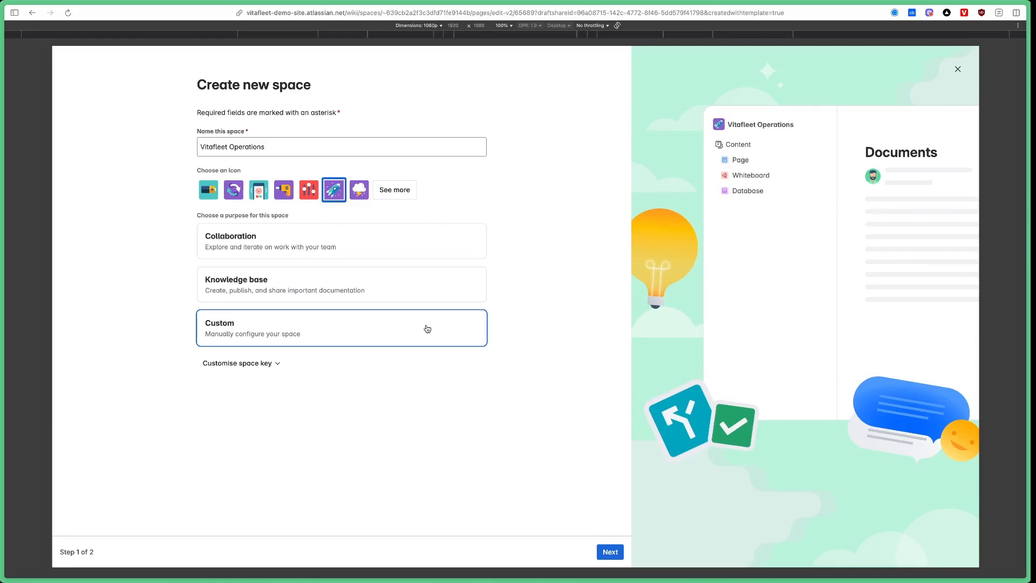
Step: Set the space key to VITA and create the space, keeping the default feature selection
{"action": "left_click", "coordinate": [261, 362]}
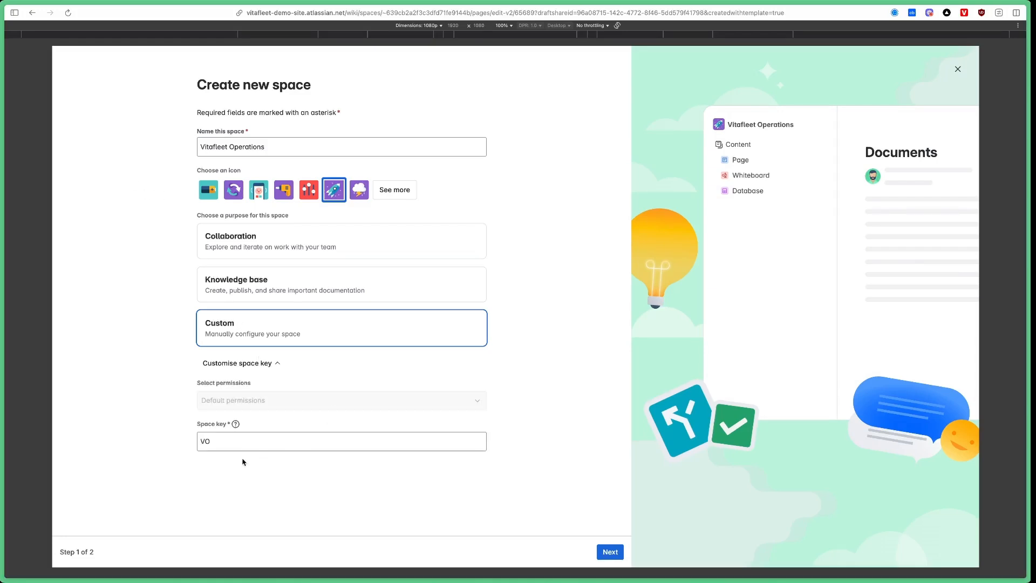
{"action": "left_click", "coordinate": [254, 437]}
{"action": "left_click_drag", "start_coordinate": [254, 436], "coordinate": [203, 440]}
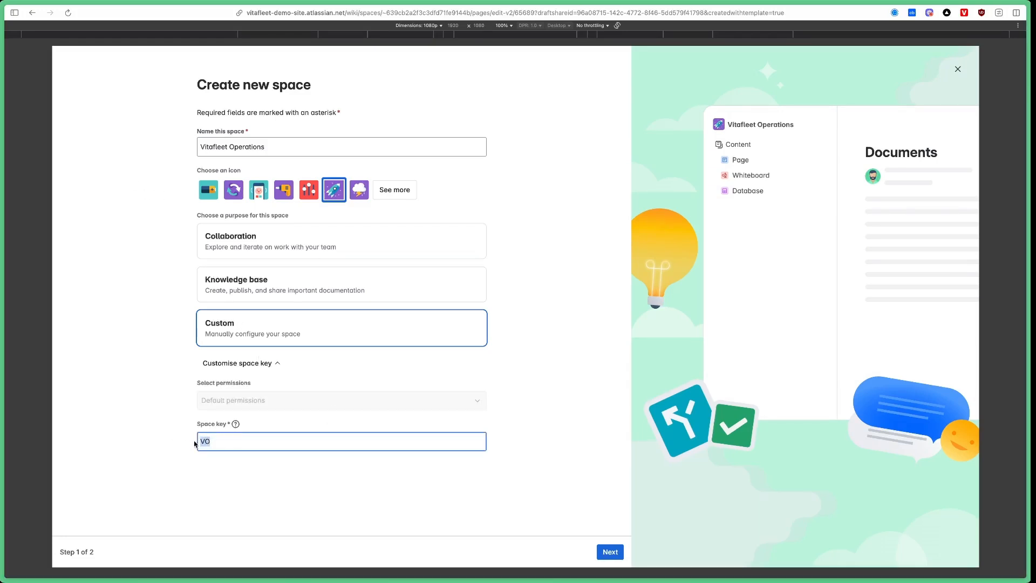
{"action": "type", "text": "V"}
{"action": "left_click", "coordinate": [350, 476]}
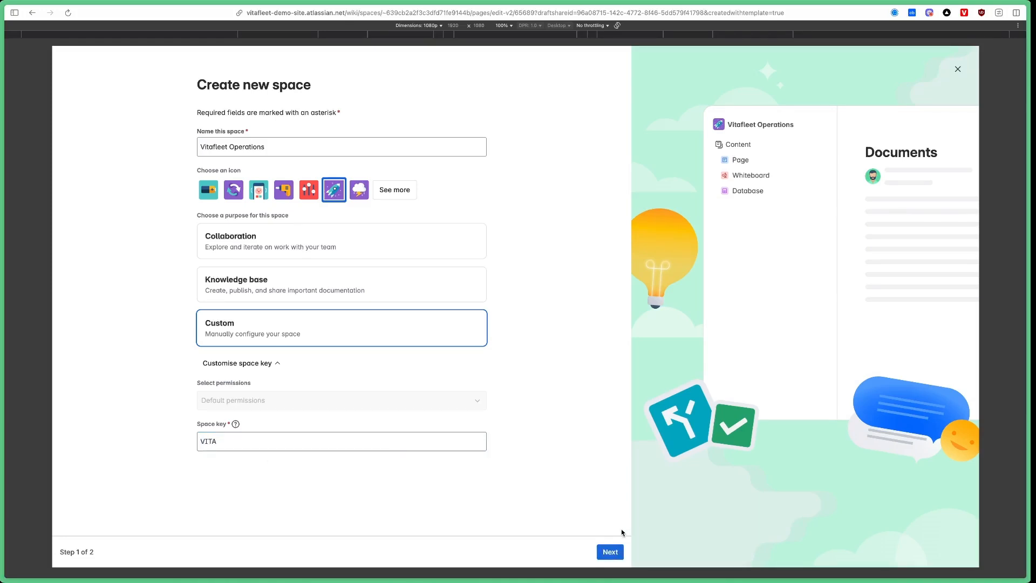
{"action": "left_click", "coordinate": [613, 551]}
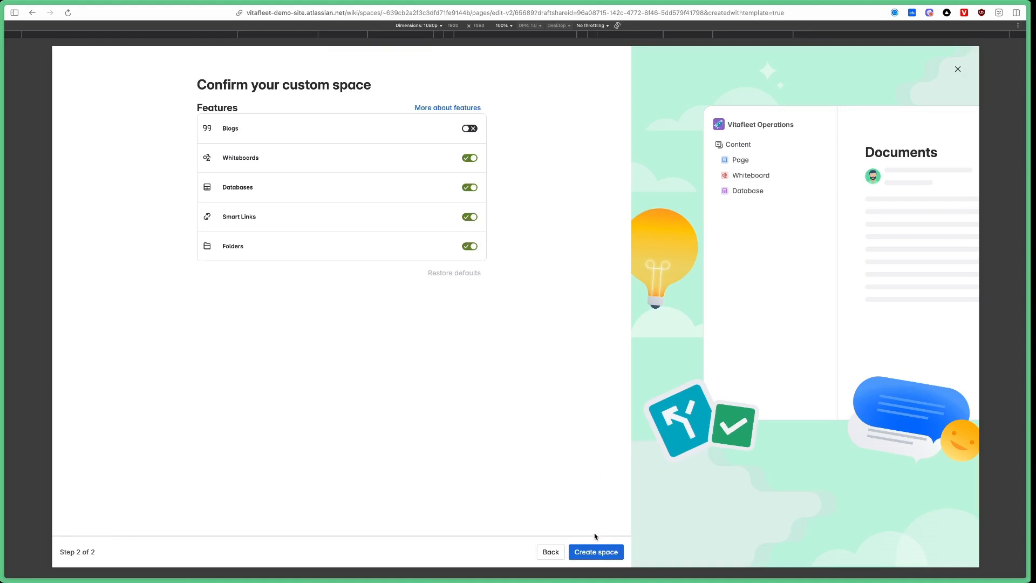
{"action": "left_click", "coordinate": [593, 551]}
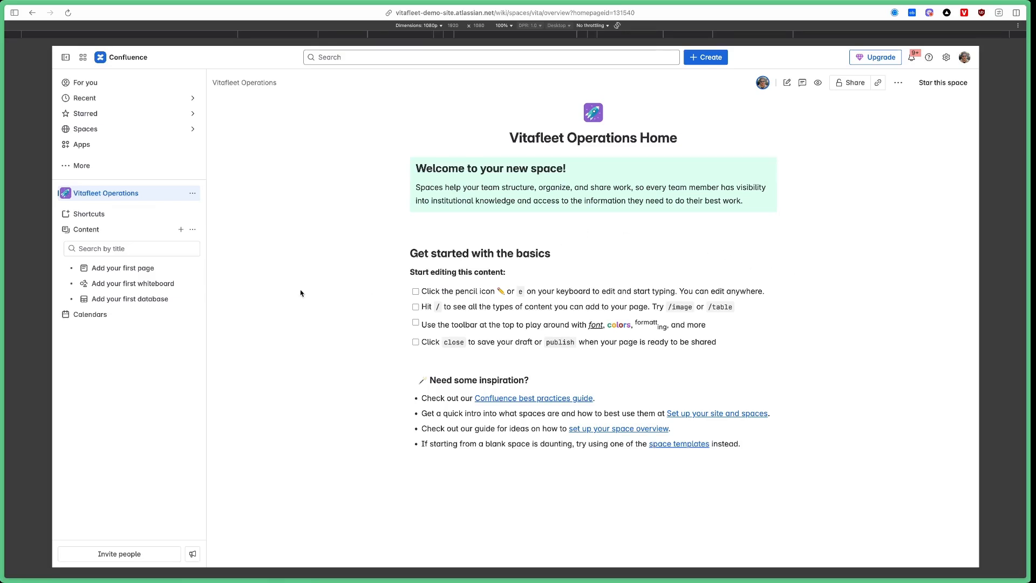
Step: Add a first page titled "Meeting Notes" to the Vitafleet Operations space and publish it
{"action": "left_click", "coordinate": [153, 274]}
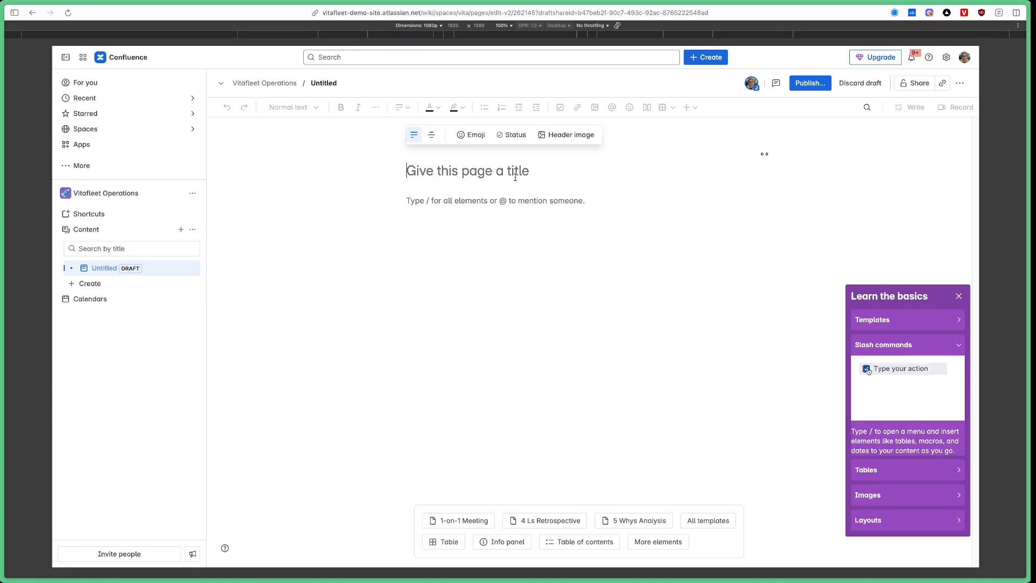
{"action": "type", "text": "Meeting Notes"}
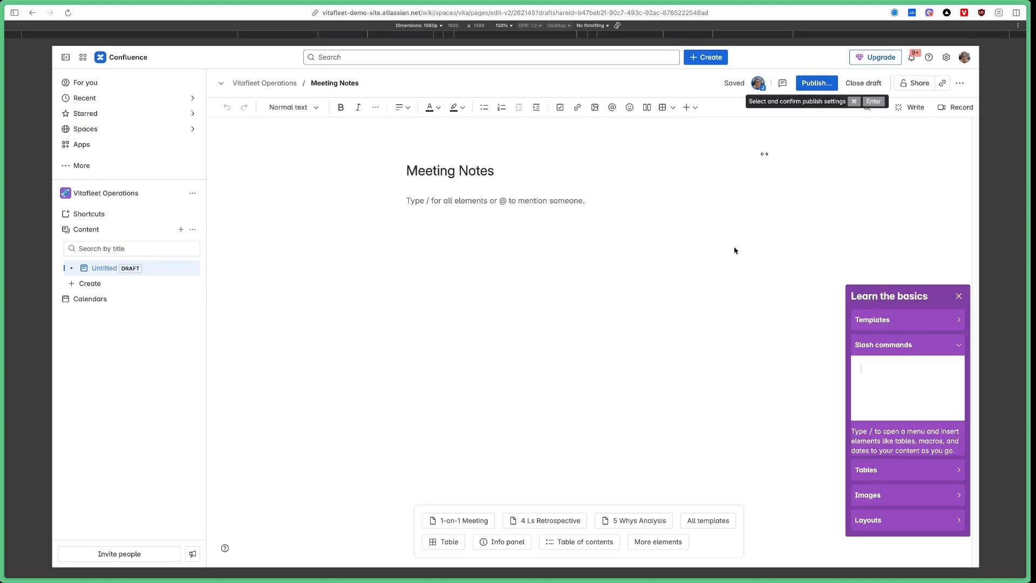
{"action": "key", "text": "super+Return"}
{"action": "left_click", "coordinate": [629, 223]}
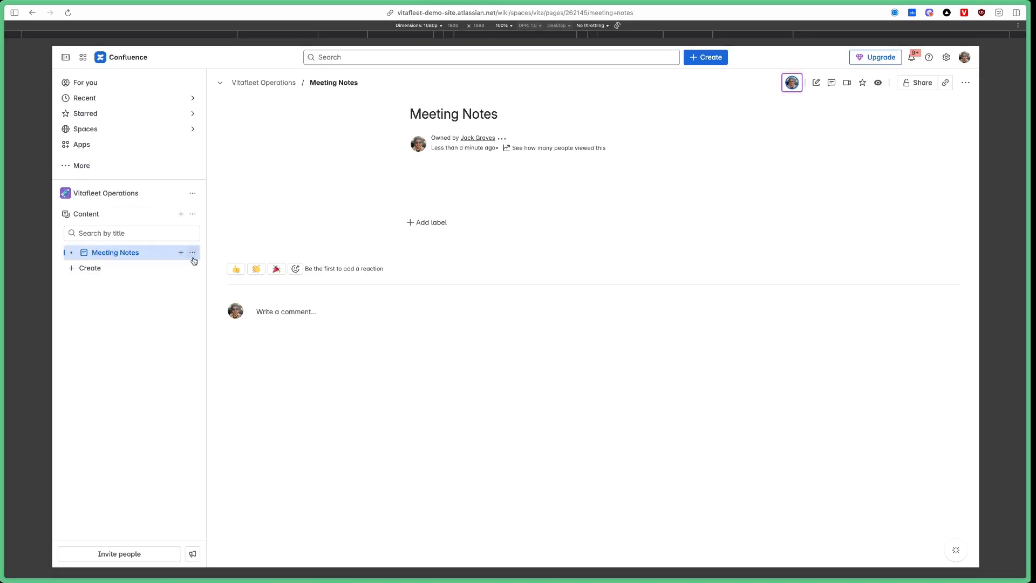
{"action": "left_click", "coordinate": [181, 253]}
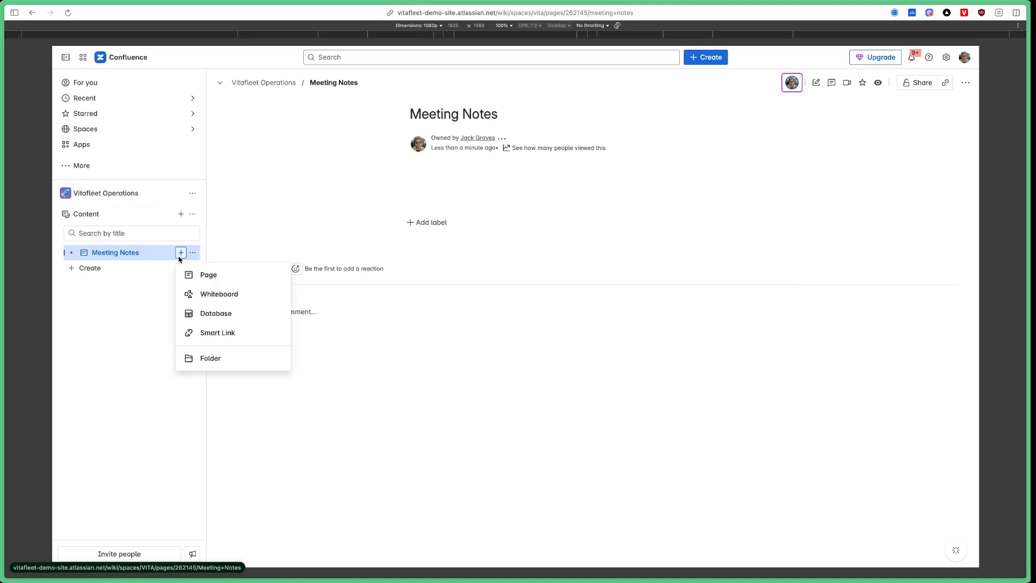
{"action": "left_click", "coordinate": [238, 276]}
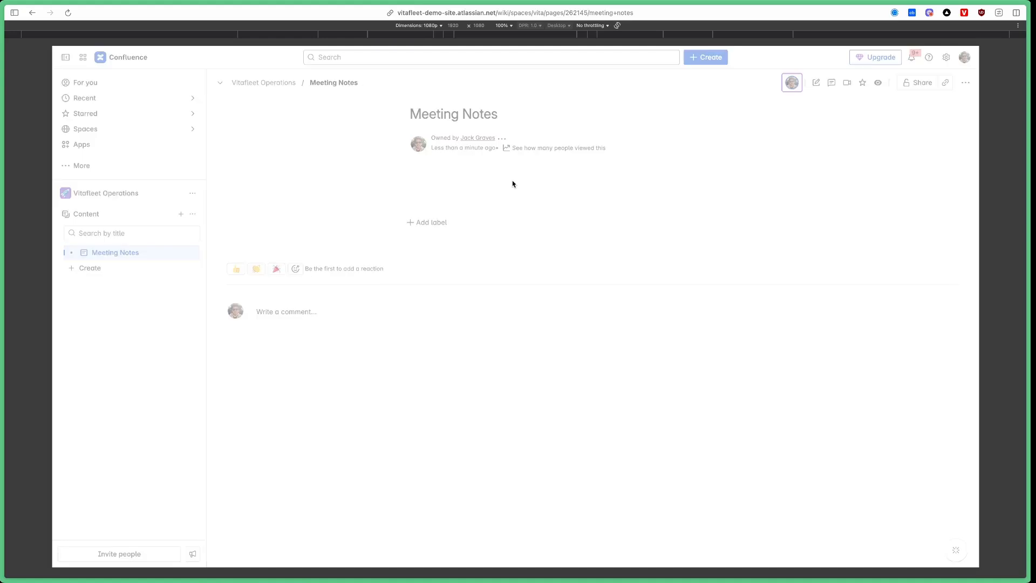
Step: Edit the Meeting Notes page and insert the Child pages macro in its body
{"action": "key", "text": "e"}
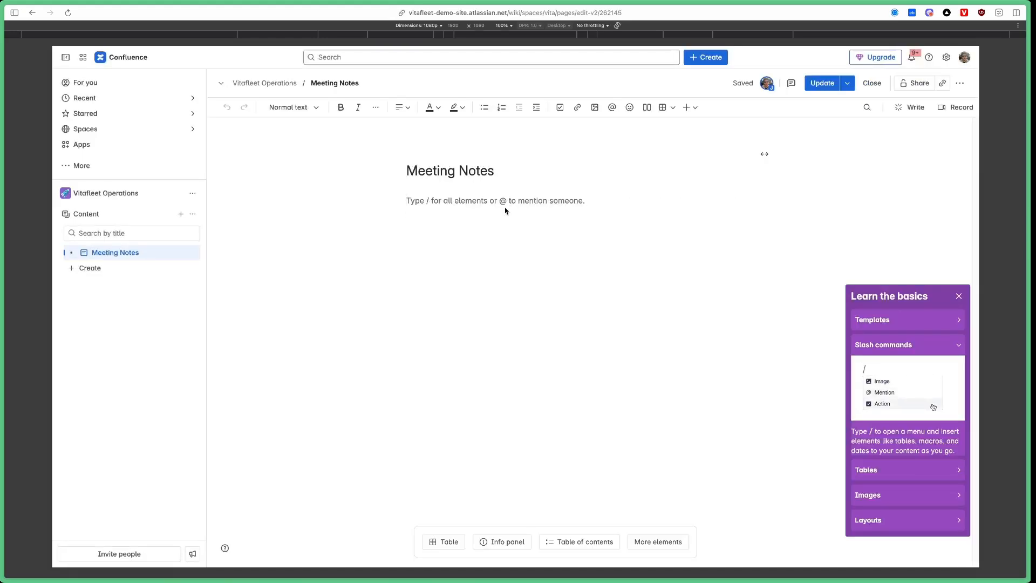
{"action": "type", "text": "/"}
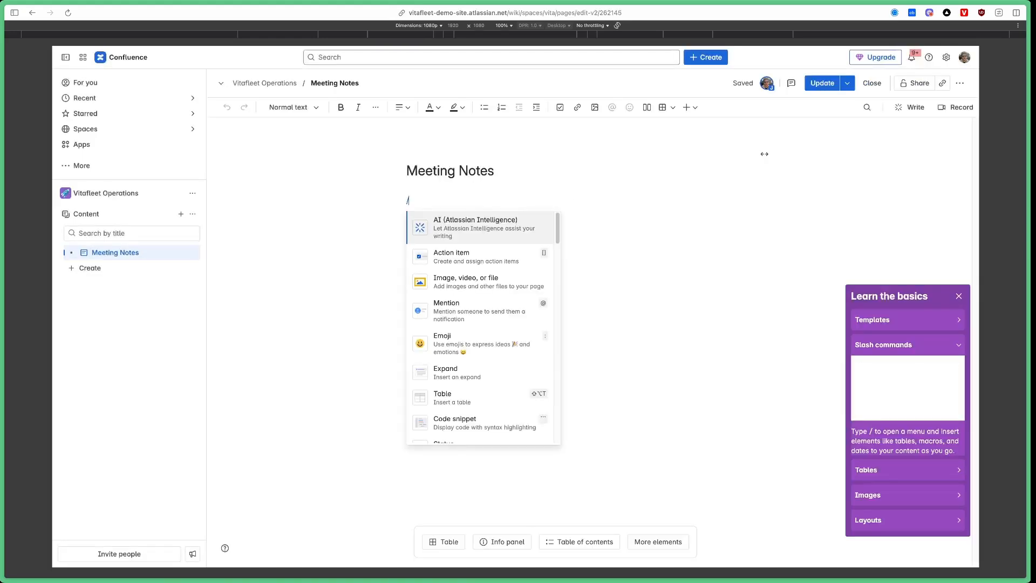
{"action": "type", "text": "chil"}
{"action": "key", "text": "Return"}
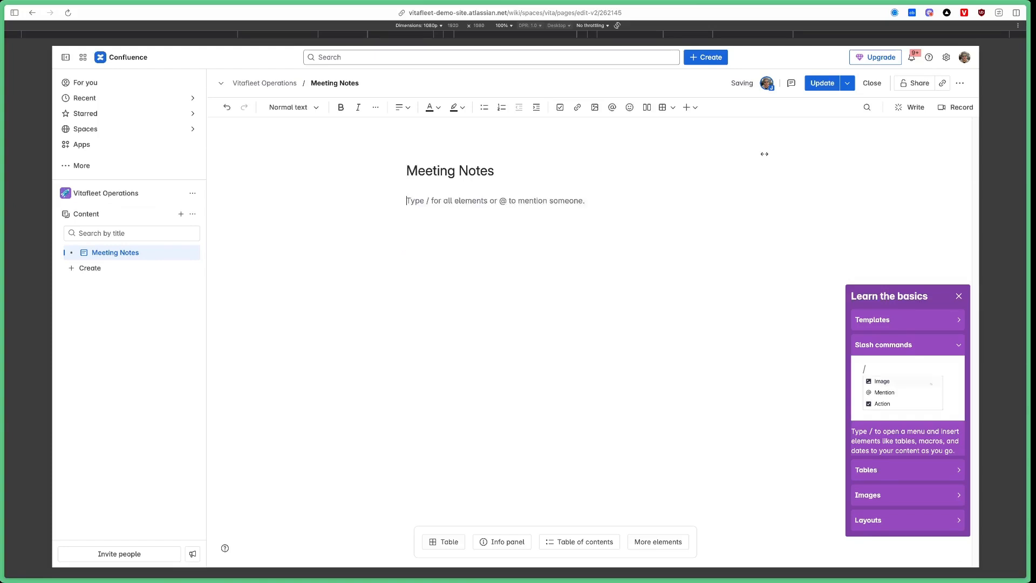
{"action": "left_click", "coordinate": [478, 294]}
Step: Add an empty line above the Child pages macro and start inserting a Create from Template macro there
{"action": "left_click", "coordinate": [390, 200]}
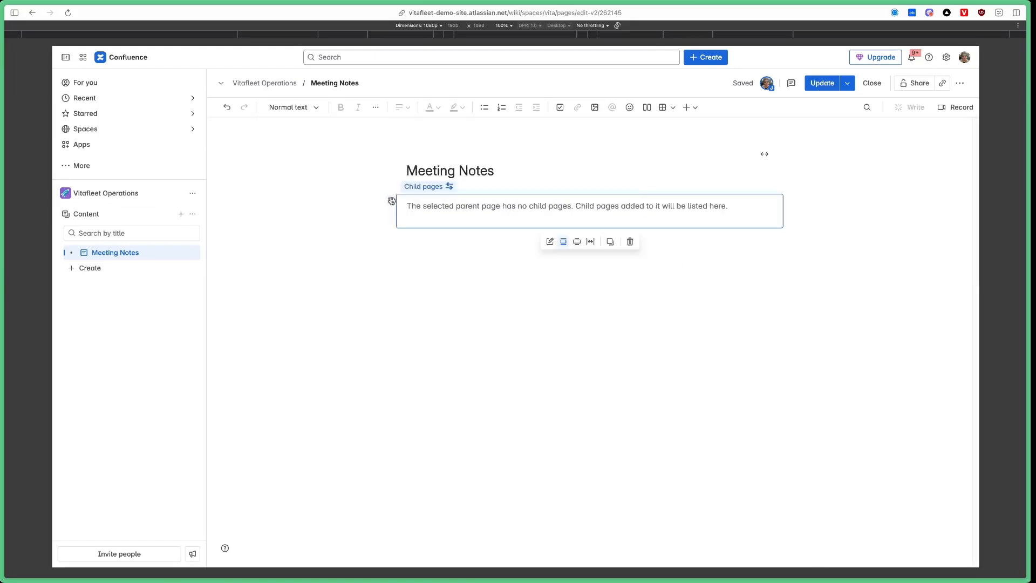
{"action": "key", "text": "Left"}
{"action": "key", "text": "Return"}
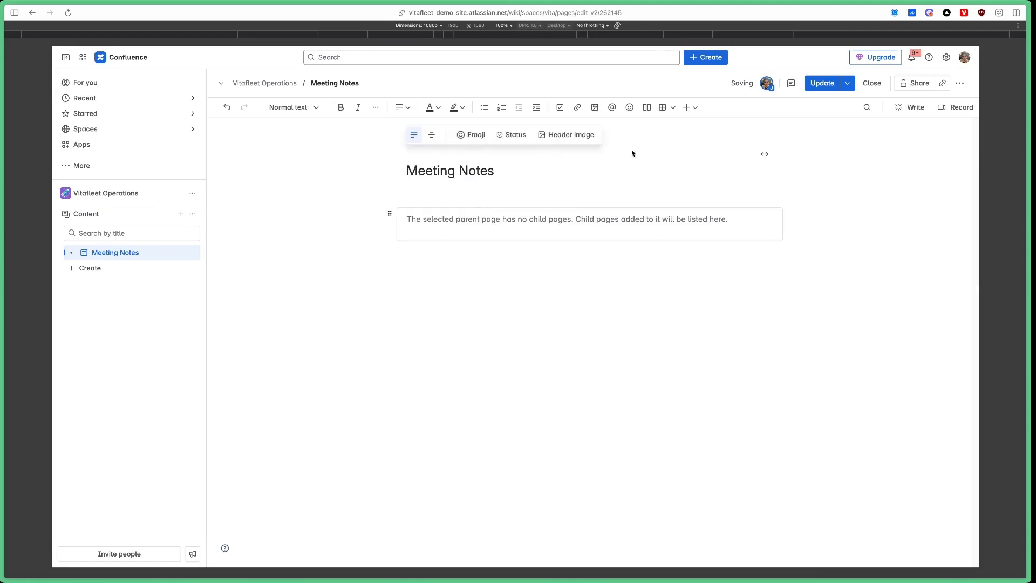
{"action": "type", "text": "/button"}
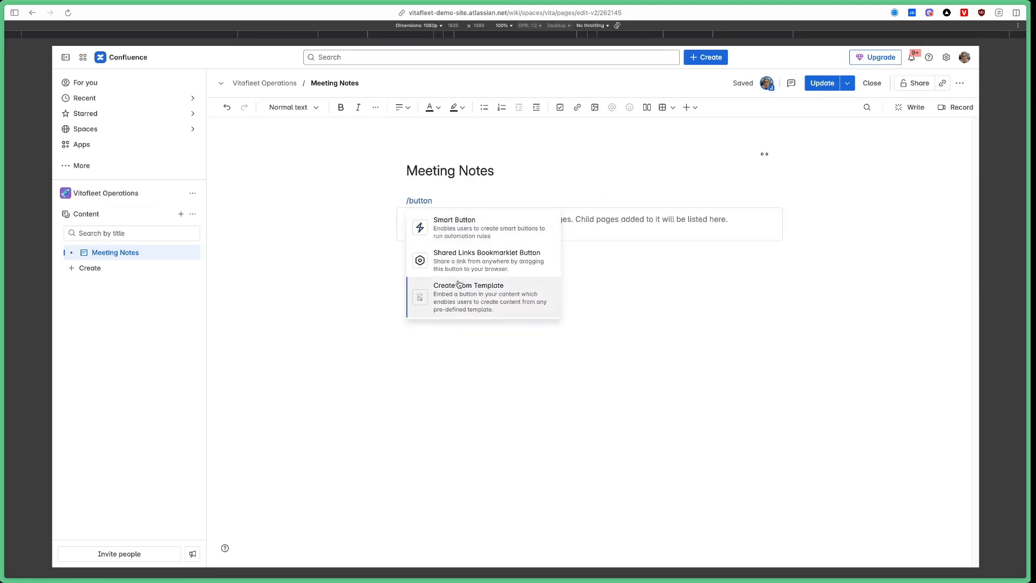
{"action": "left_click", "coordinate": [493, 297]}
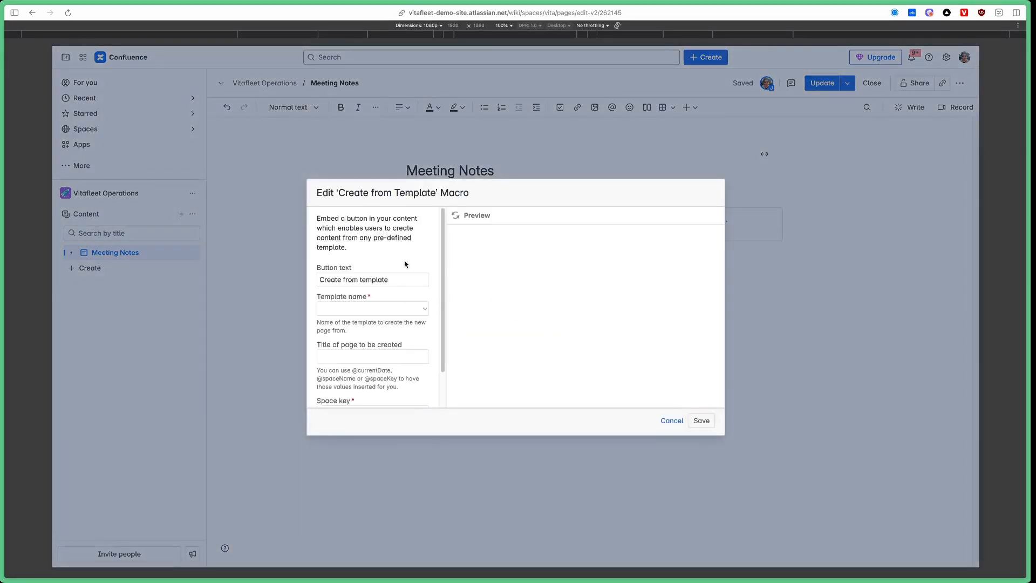
Step: Choose "Meeting notes" as the template for the Create from Template macro
{"action": "left_click", "coordinate": [379, 309]}
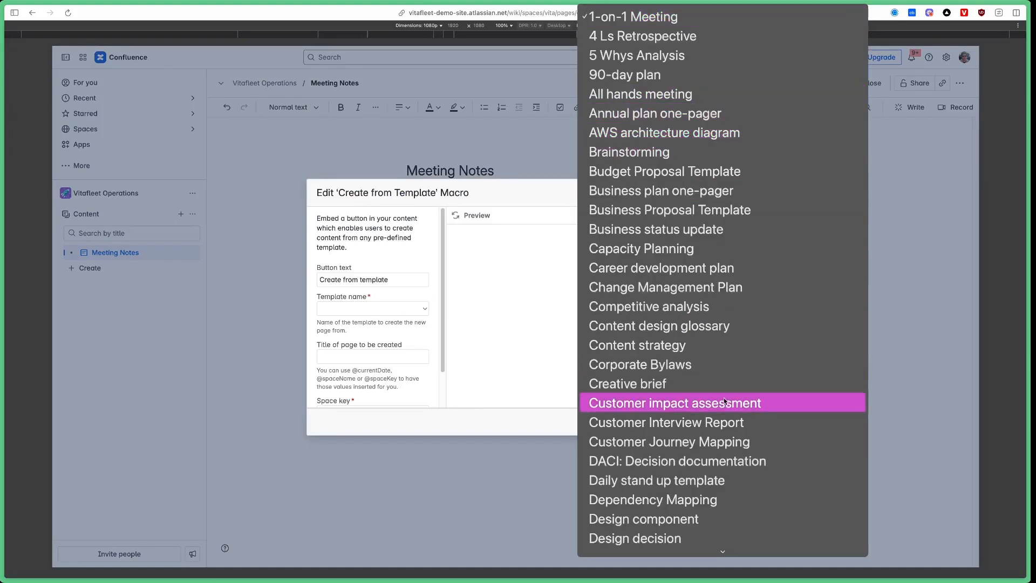
{"action": "scroll", "coordinate": [688, 297], "scroll_direction": "down", "scroll_amount": 10}
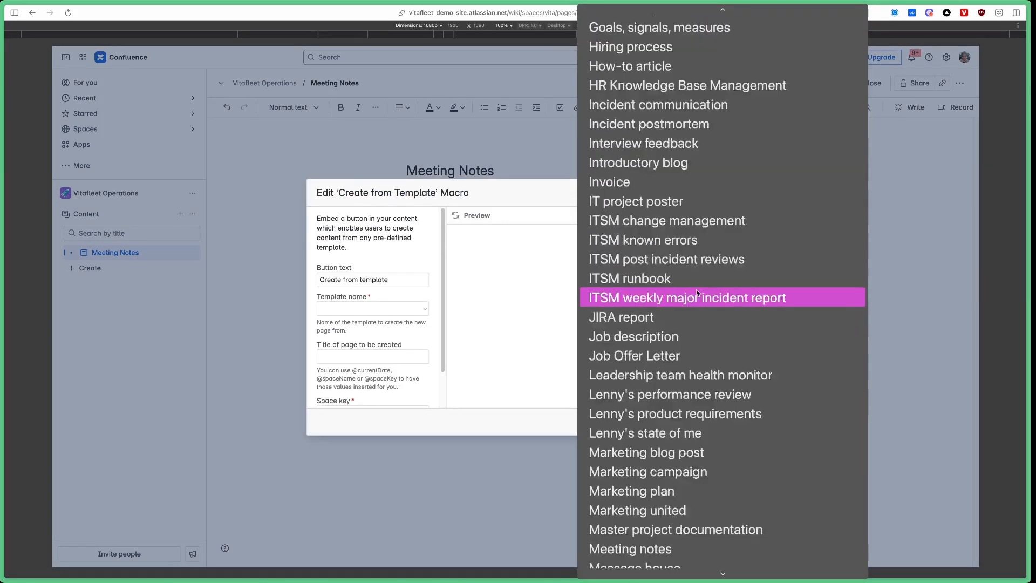
{"action": "scroll", "coordinate": [696, 294], "scroll_direction": "down", "scroll_amount": 5}
{"action": "left_click", "coordinate": [598, 359]}
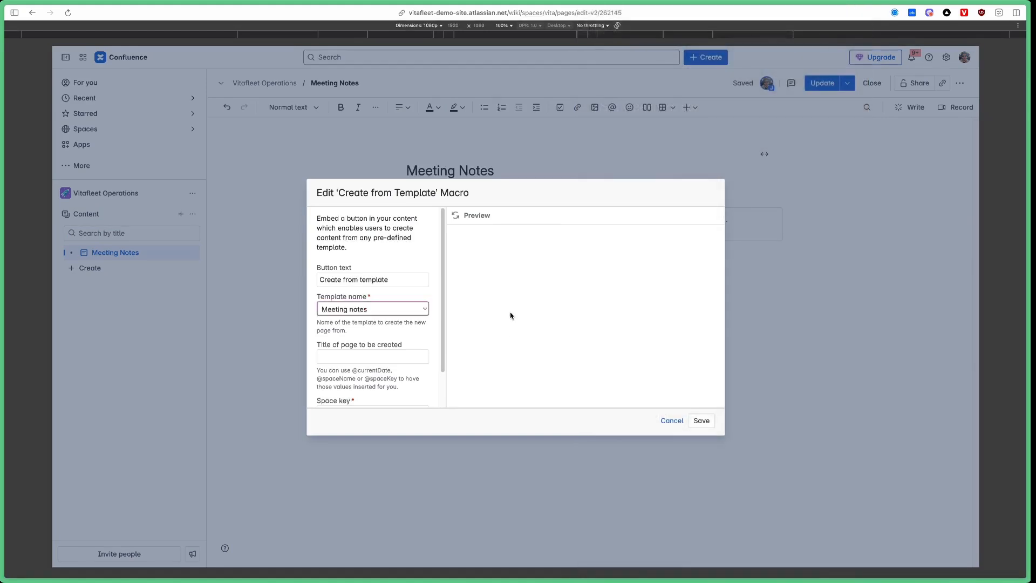
{"action": "scroll", "coordinate": [360, 308], "scroll_direction": "down", "scroll_amount": 2}
{"action": "left_click", "coordinate": [386, 318]}
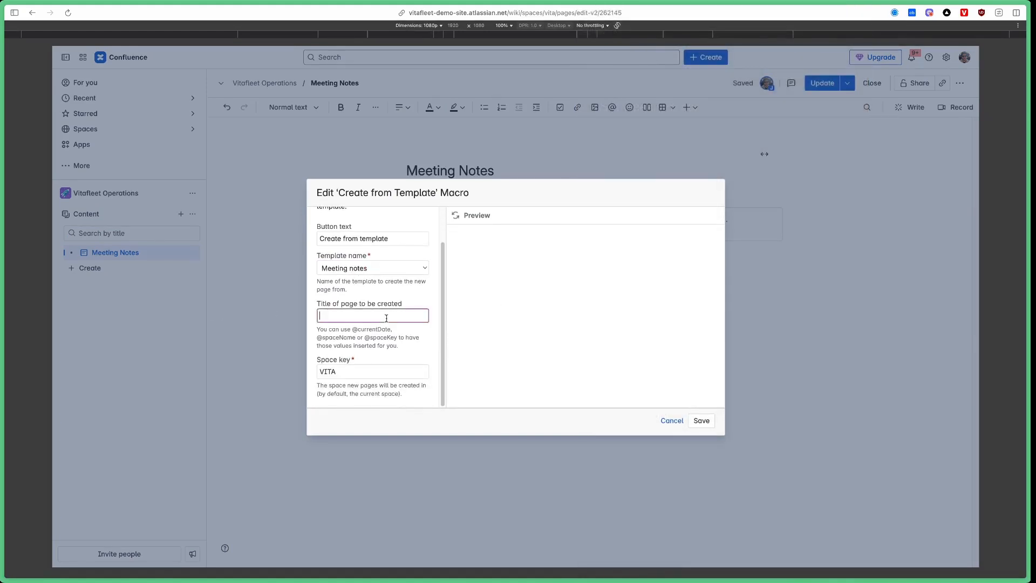
{"action": "left_click_drag", "start_coordinate": [352, 329], "coordinate": [390, 328]}
{"action": "key", "text": "ctrl+c"}
{"action": "left_click", "coordinate": [382, 310]}
{"action": "key", "text": "ctrl+v"}
{"action": "scroll", "coordinate": [372, 262], "scroll_direction": "up", "scroll_amount": 2}
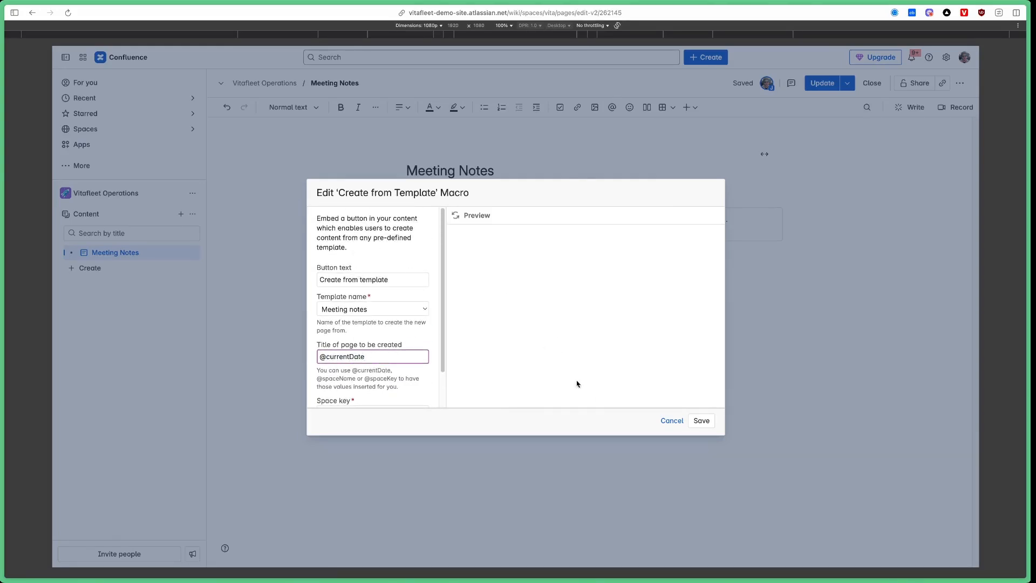
{"action": "left_click", "coordinate": [594, 386]}
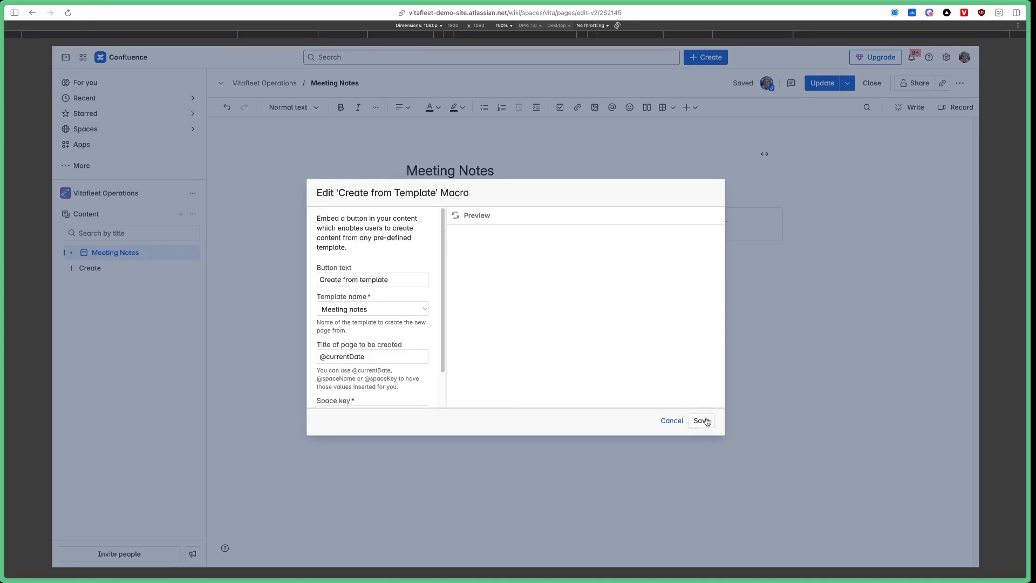
Step: Save the Create from Template macro settings and publish the update to the Meeting Notes page
{"action": "left_click", "coordinate": [707, 422]}
{"action": "left_click", "coordinate": [523, 332]}
{"action": "left_click", "coordinate": [818, 83]}
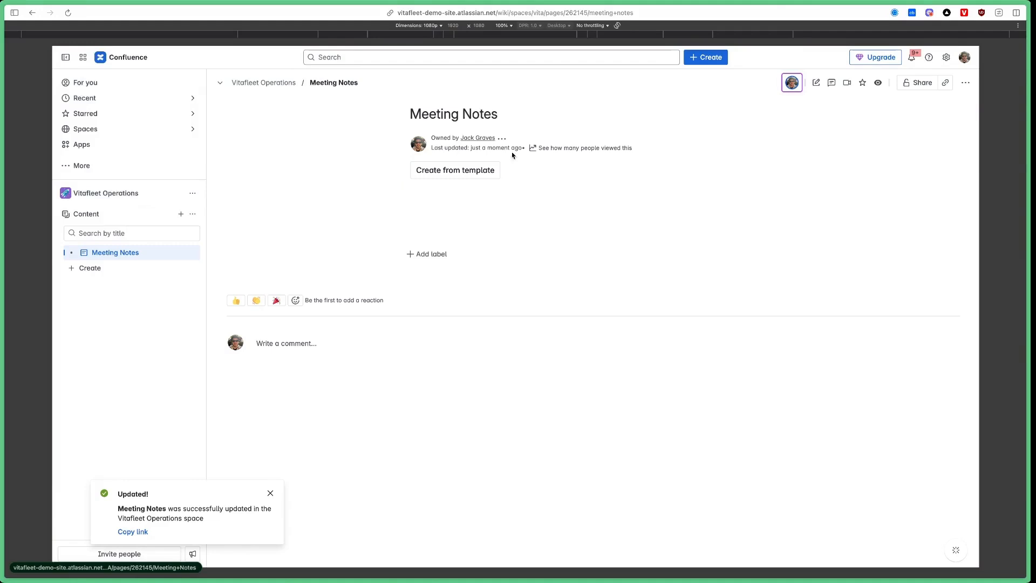
{"action": "mouse_move", "coordinate": [462, 173]}
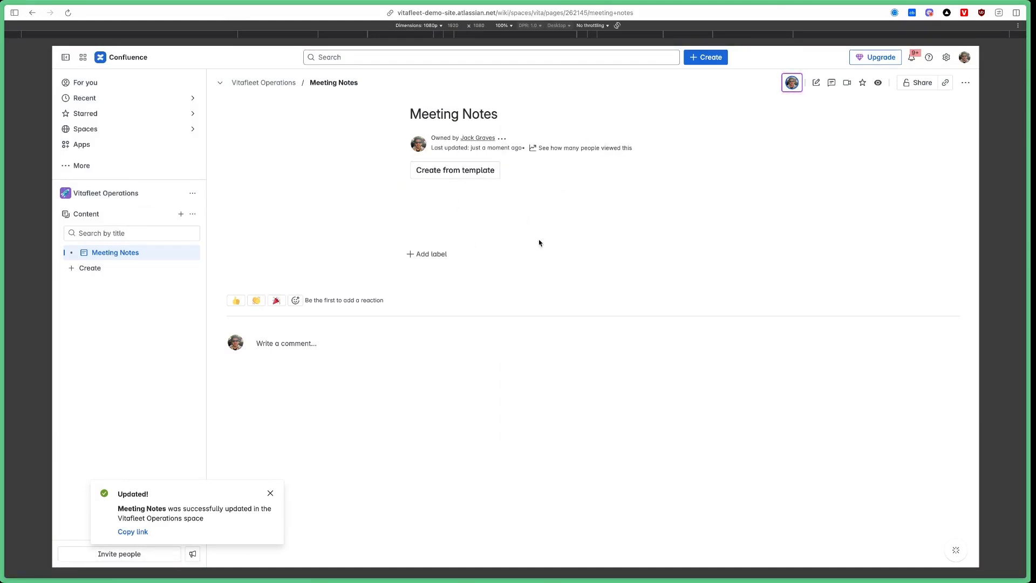
Step: Create a page with the template button on Meeting Notes, review its sections, and publish it with its prefilled content
{"action": "left_click", "coordinate": [467, 174]}
{"action": "left_click_drag", "start_coordinate": [406, 180], "coordinate": [484, 177]}
{"action": "left_click", "coordinate": [464, 238]}
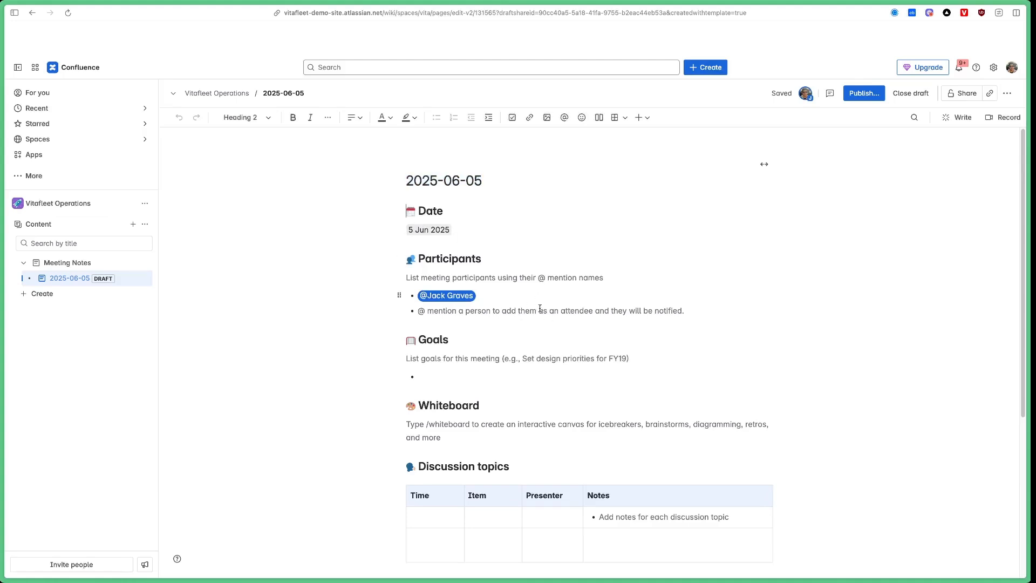
{"action": "left_click", "coordinate": [493, 306]}
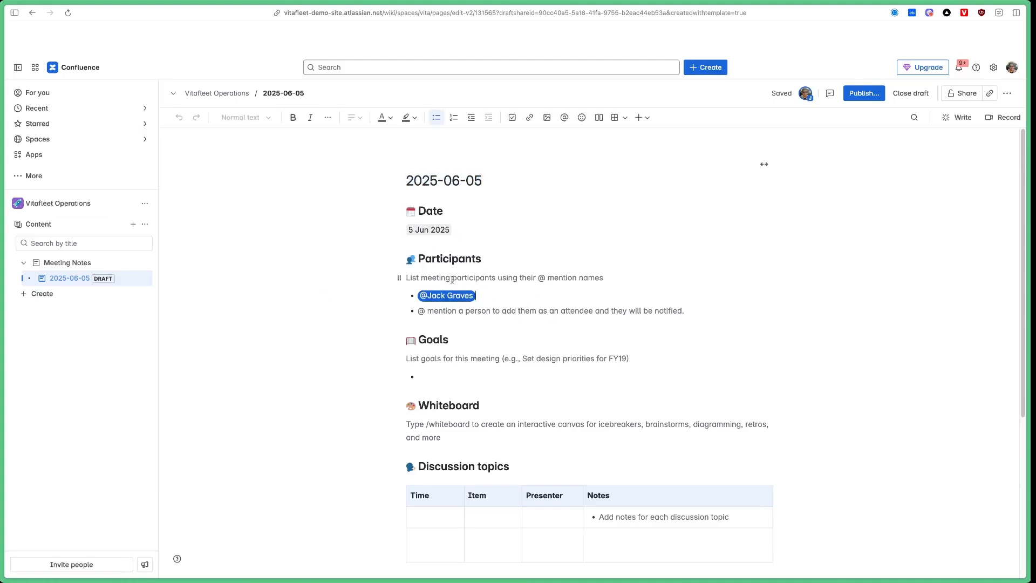
{"action": "scroll", "coordinate": [594, 302], "scroll_direction": "down", "scroll_amount": 4}
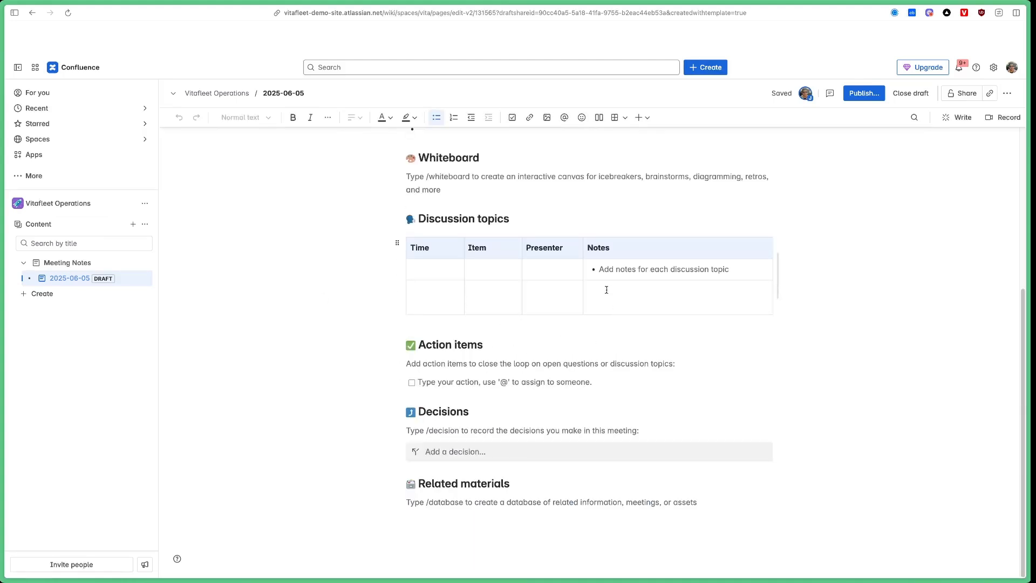
{"action": "scroll", "coordinate": [647, 278], "scroll_direction": "up", "scroll_amount": 4}
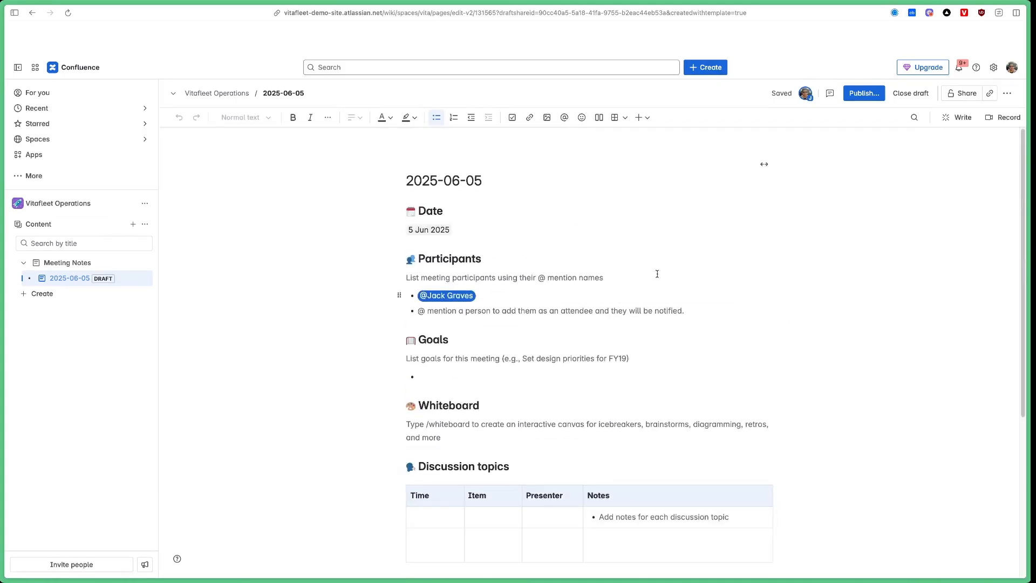
{"action": "left_click", "coordinate": [865, 95]}
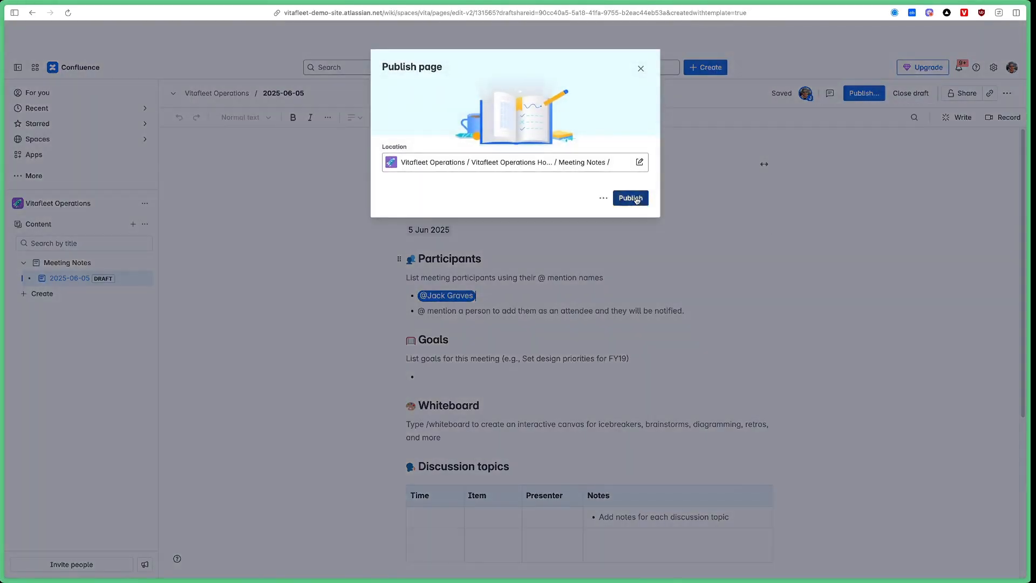
{"action": "left_click", "coordinate": [629, 199]}
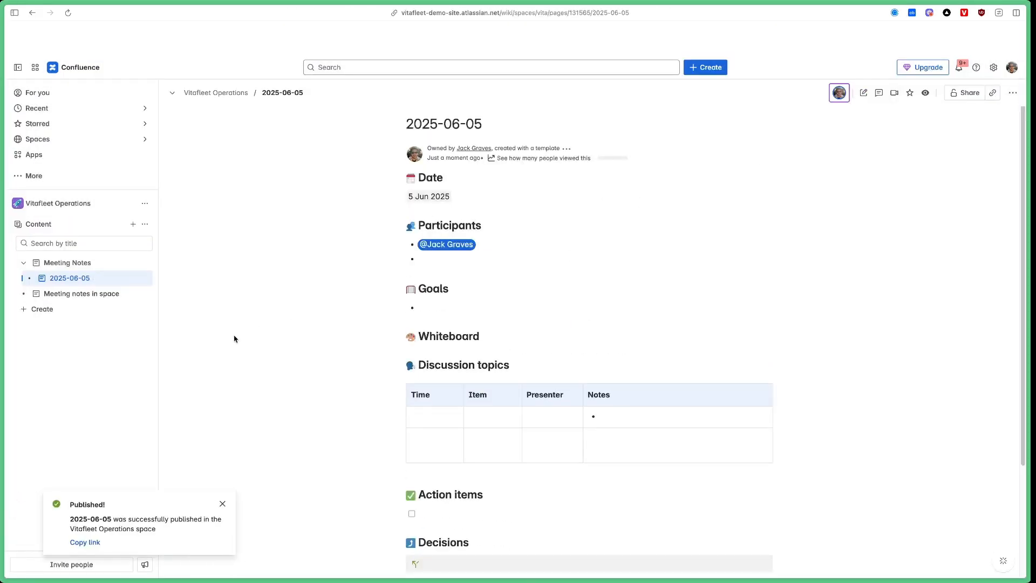
Step: Return to the Meeting Notes page to view its child page list and collapse its branch in the content tree
{"action": "left_click", "coordinate": [80, 268]}
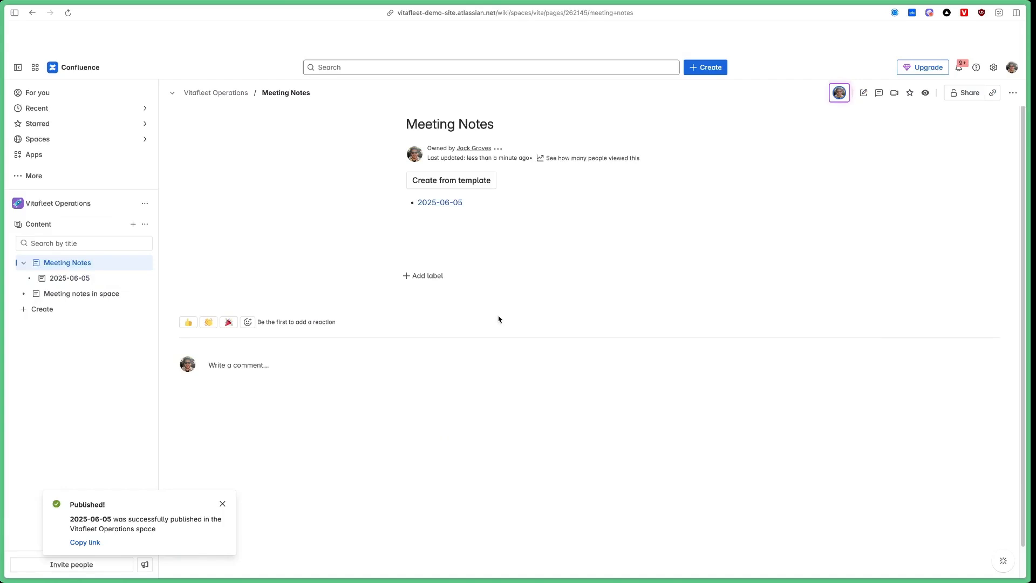
{"action": "left_click", "coordinate": [423, 183]}
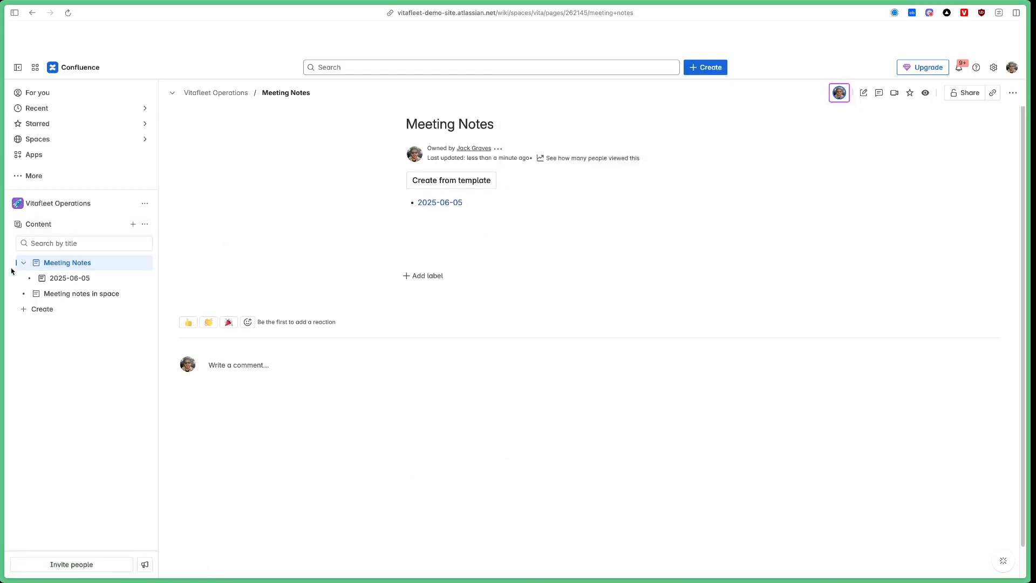
{"action": "left_click", "coordinate": [46, 265]}
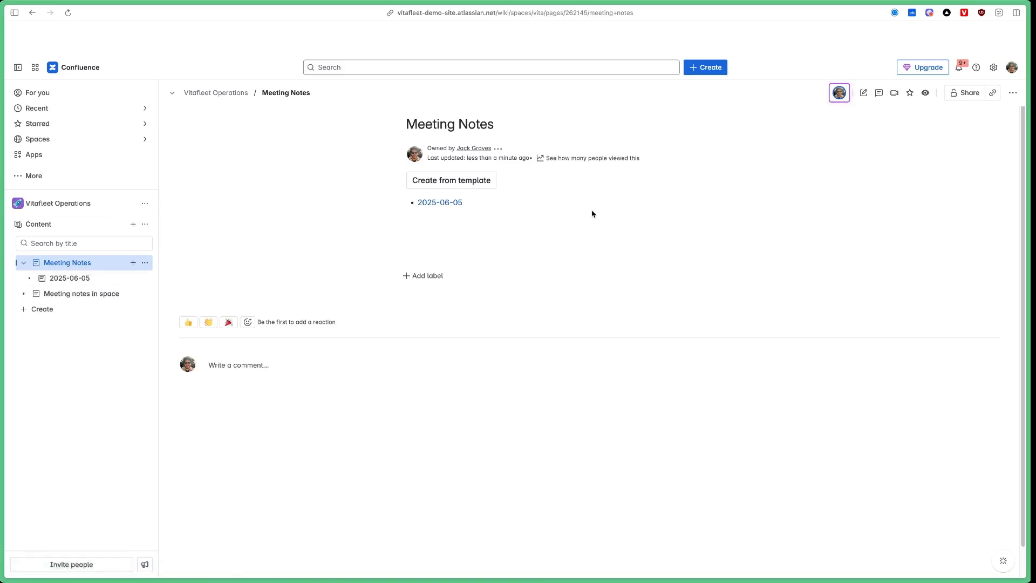
{"action": "left_click", "coordinate": [18, 267]}
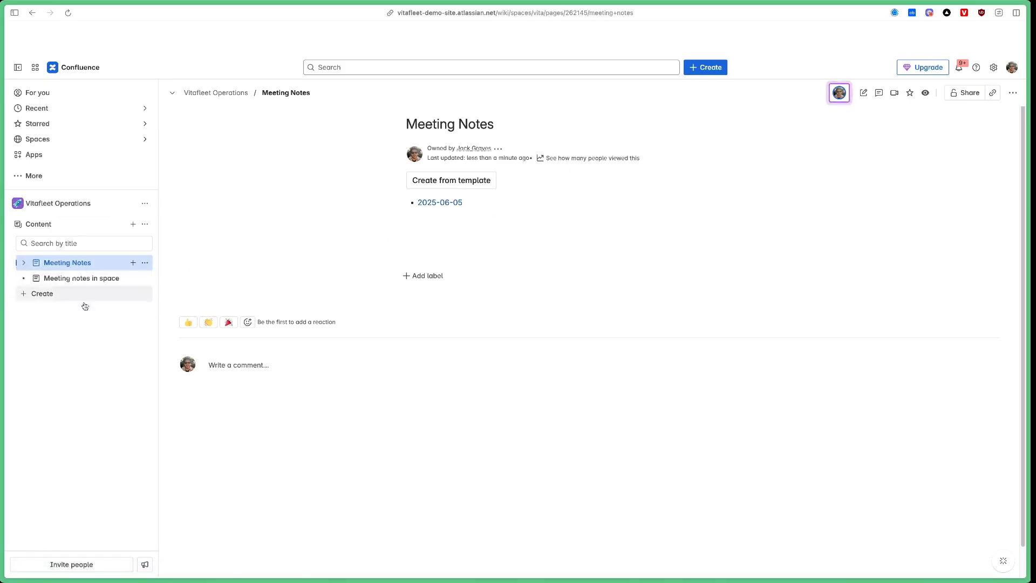
Step: Create a new page titled Retrospectives at the end of the Vitafleet Operations content tree
{"action": "left_click", "coordinate": [83, 299]}
{"action": "left_click", "coordinate": [102, 320]}
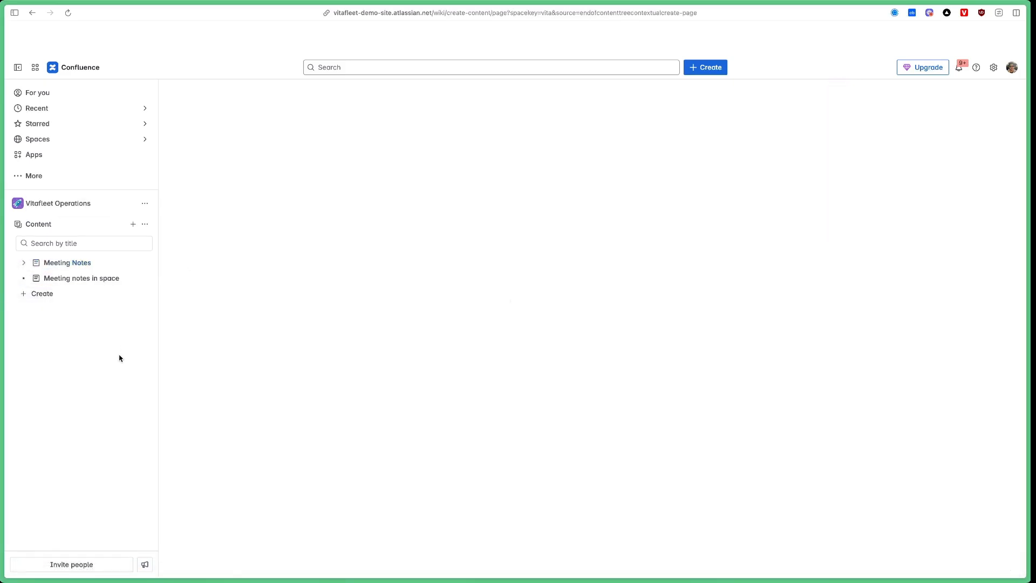
{"action": "type", "text": "Retrospecti"}
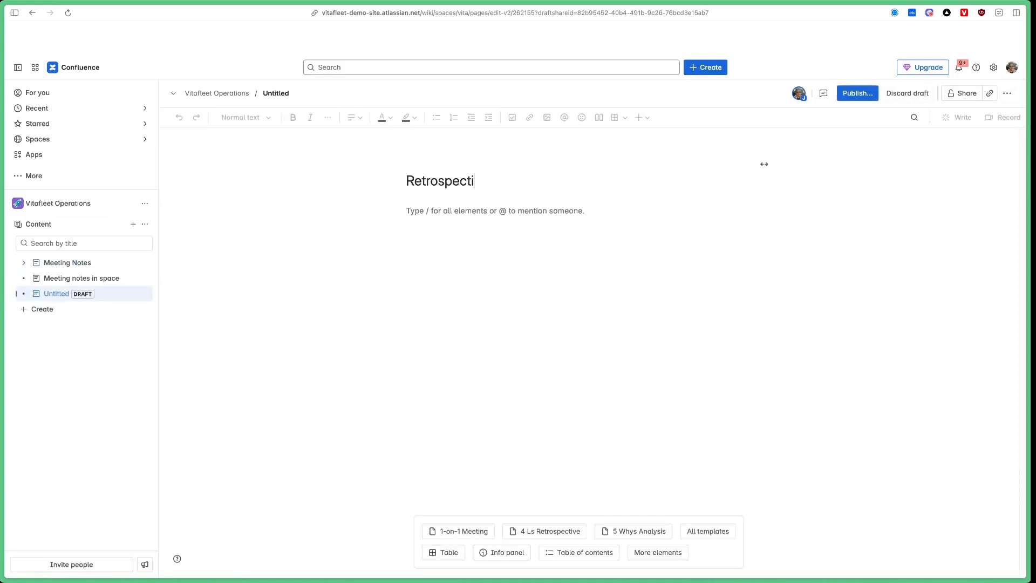
{"action": "type", "text": "ves"}
{"action": "key", "text": "Return"}
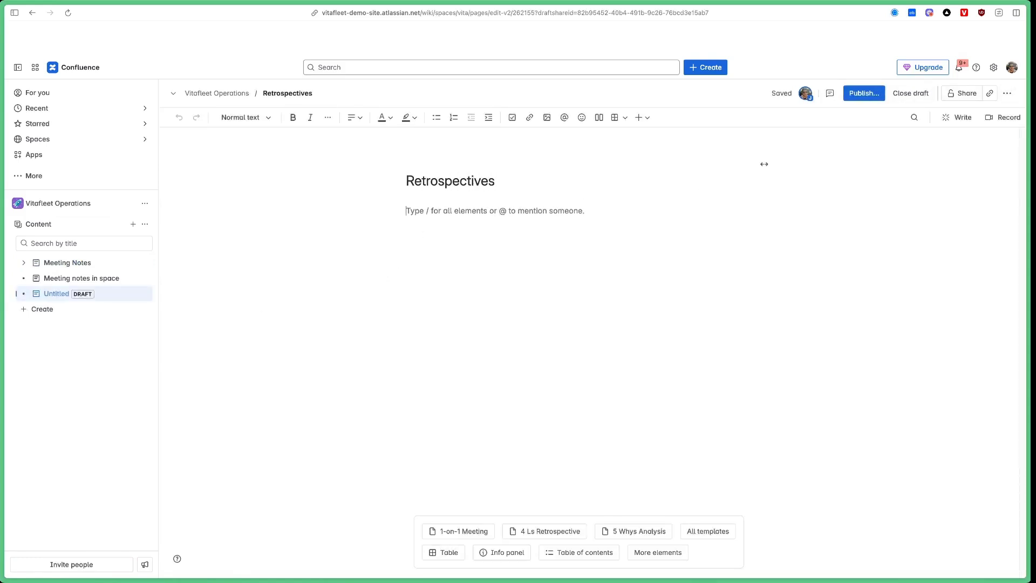
Step: Start inserting a Create from Template macro in the body of the Retrospectives page
{"action": "type", "text": "/button"}
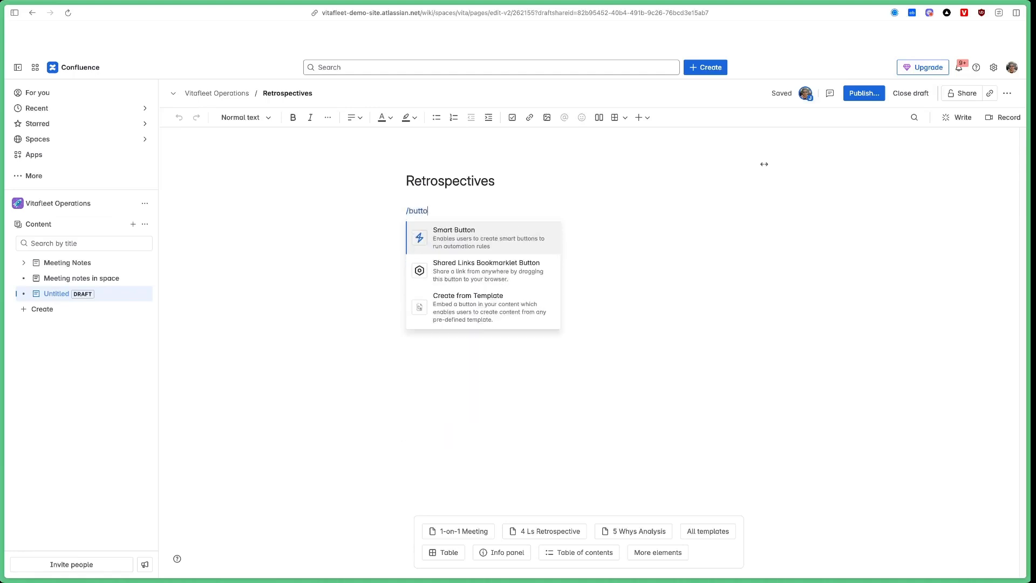
{"action": "key", "text": "Down"}
{"action": "key", "text": "Down"}
{"action": "key", "text": "Return"}
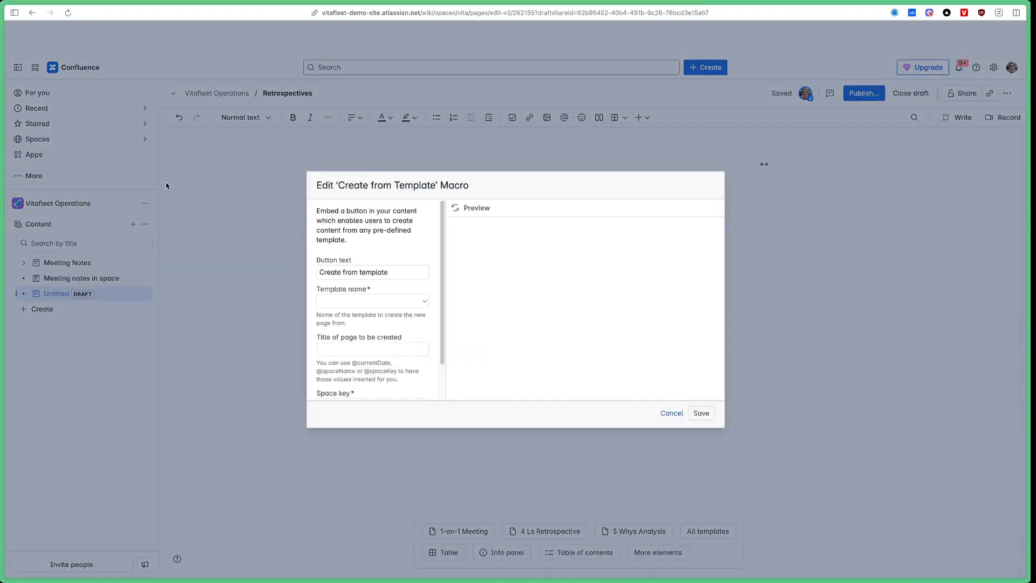
Step: Choose "Retrospective" as the macro's template, leave the title of the page to be created blank, and save the macro
{"action": "left_click", "coordinate": [338, 302]}
{"action": "scroll", "coordinate": [439, 413], "scroll_direction": "down", "scroll_amount": 15}
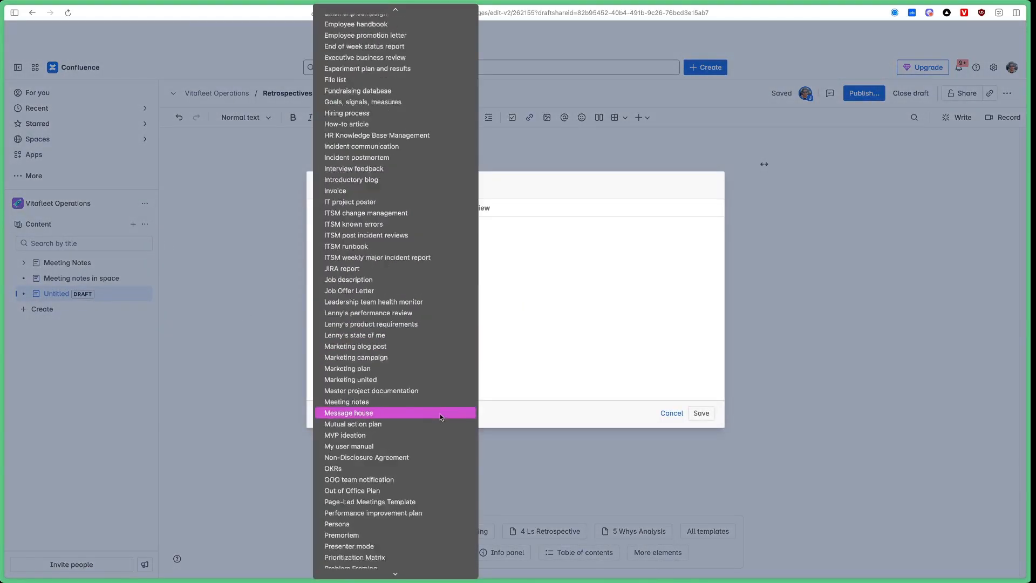
{"action": "scroll", "coordinate": [436, 410], "scroll_direction": "down", "scroll_amount": 2}
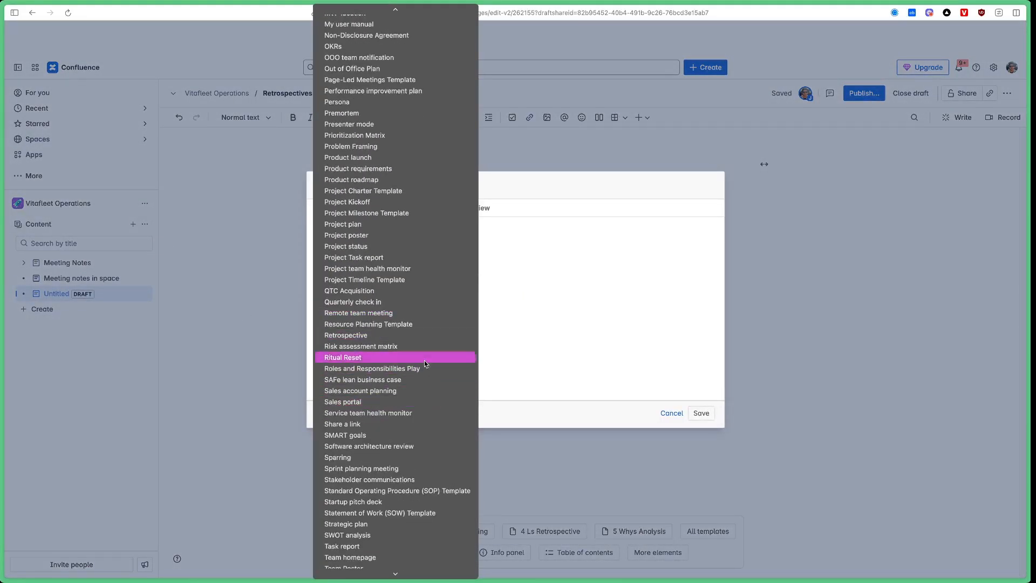
{"action": "left_click", "coordinate": [383, 336]}
{"action": "left_click", "coordinate": [501, 318]}
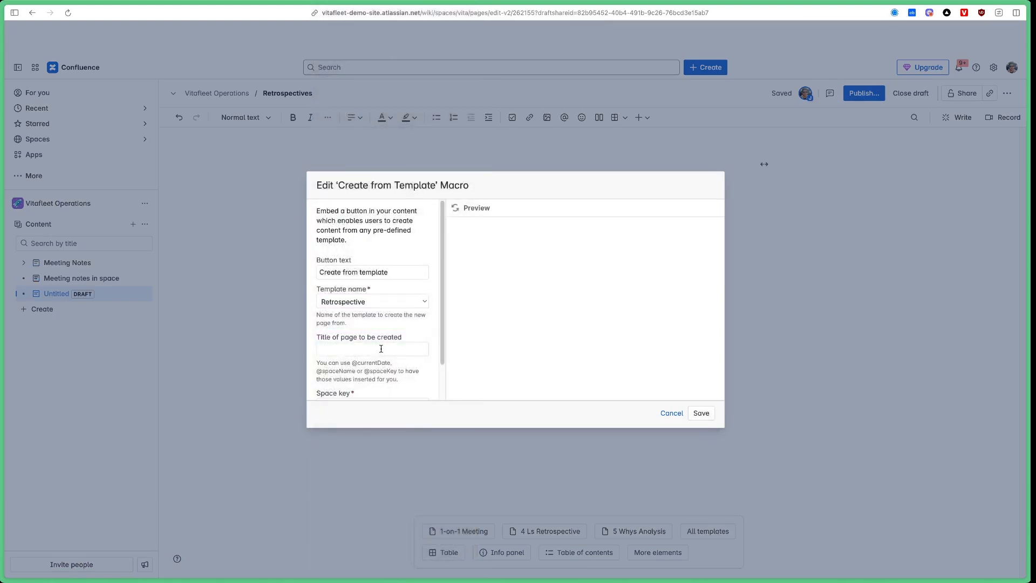
{"action": "left_click", "coordinate": [383, 348]}
{"action": "scroll", "coordinate": [377, 340], "scroll_direction": "down", "scroll_amount": 1}
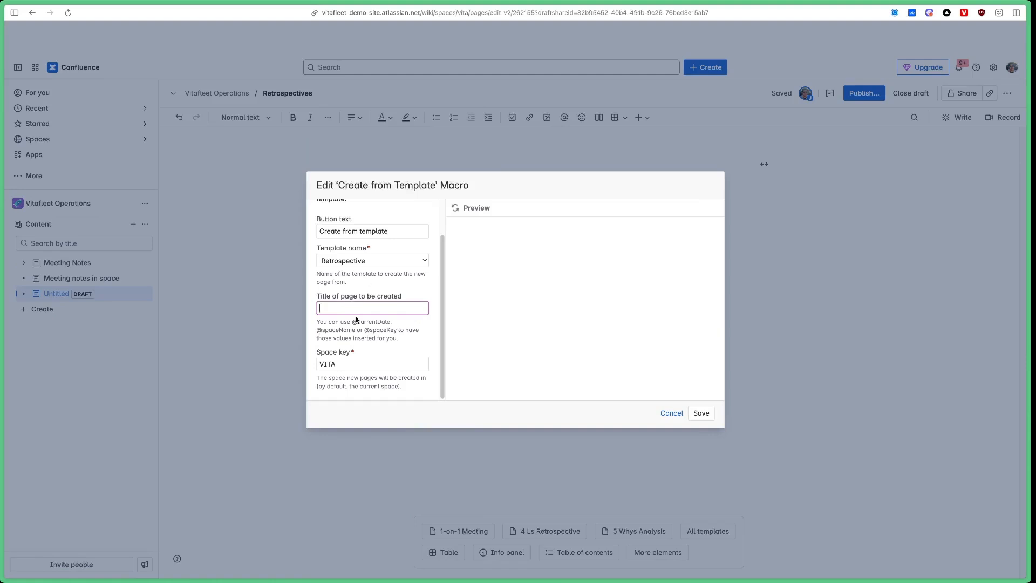
{"action": "left_click", "coordinate": [699, 413]}
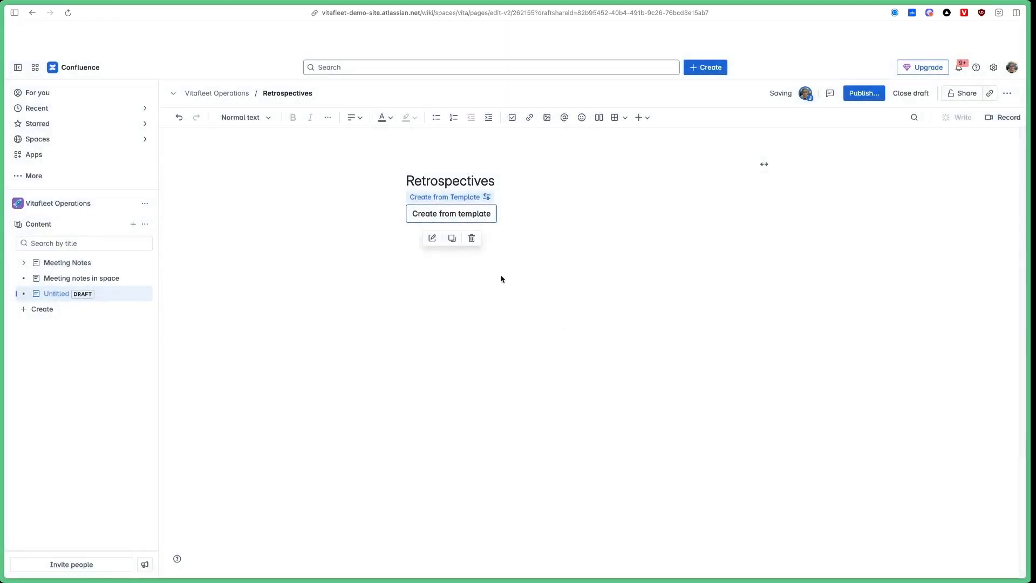
Step: Insert the Child pages macro below the template button and publish the Retrospectives page under Vitafleet Operations Home
{"action": "type", "text": "/child"}
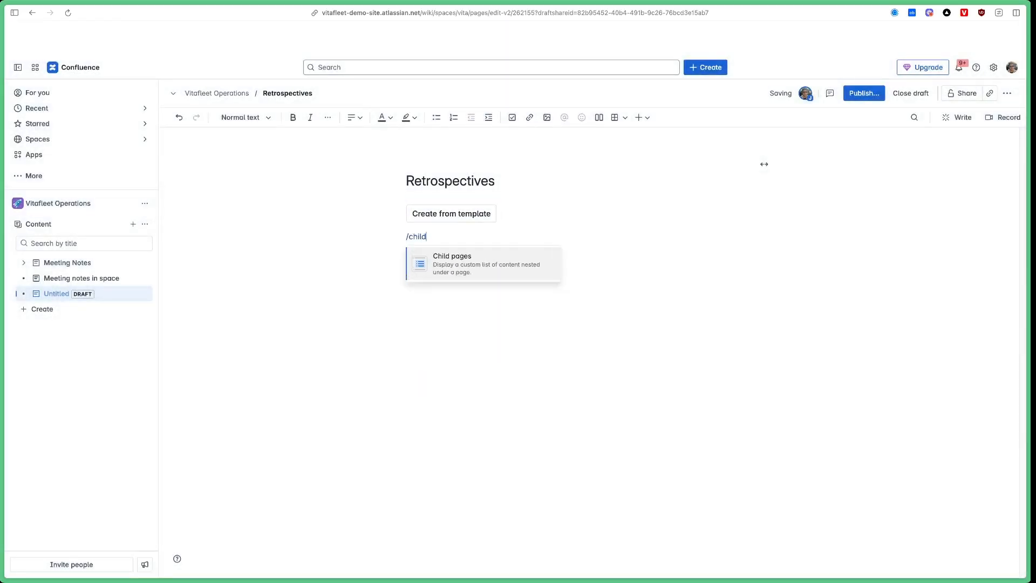
{"action": "key", "text": "Return"}
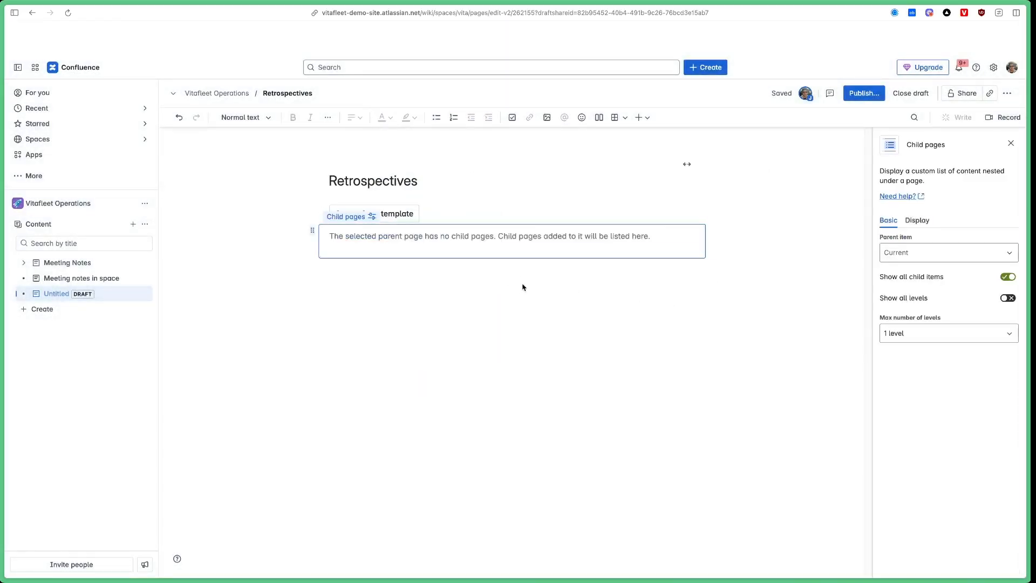
{"action": "left_click", "coordinate": [522, 287]}
{"action": "left_click", "coordinate": [857, 97]}
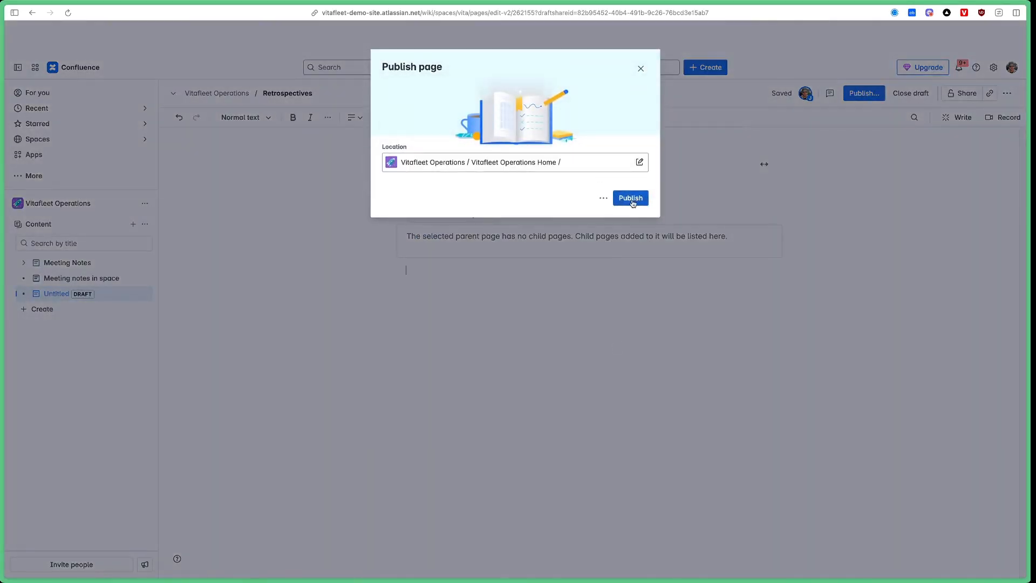
{"action": "left_click", "coordinate": [630, 198]}
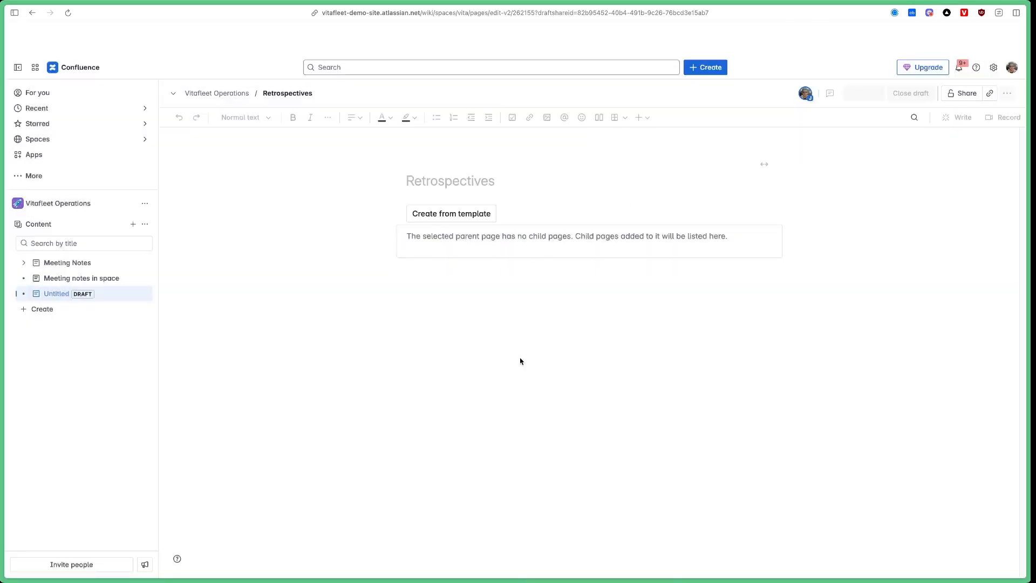
Step: Create a page titled Bug Retrospective with the template button on the Retrospectives page and publish it
{"action": "left_click", "coordinate": [67, 262]}
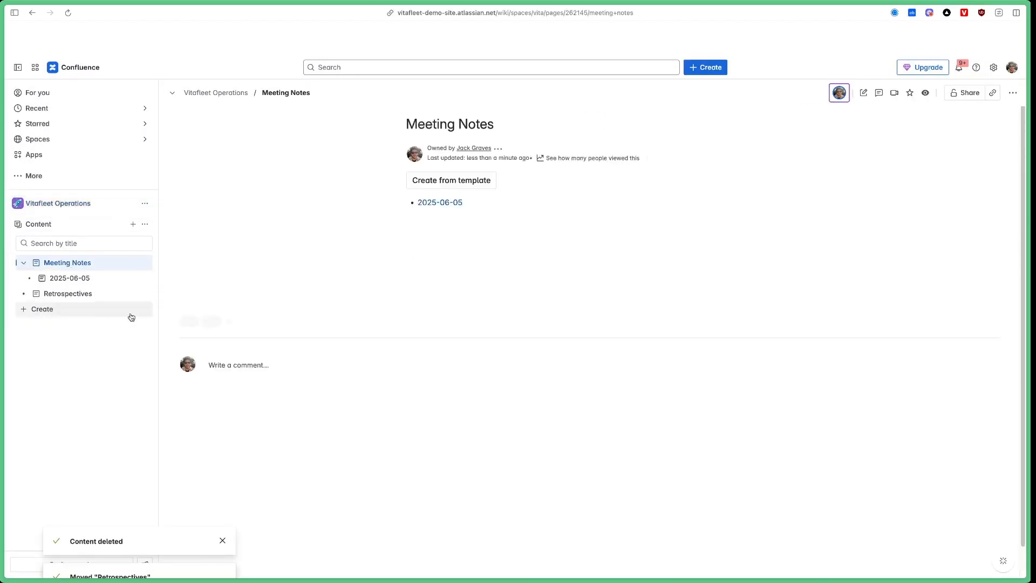
{"action": "left_click", "coordinate": [68, 294]}
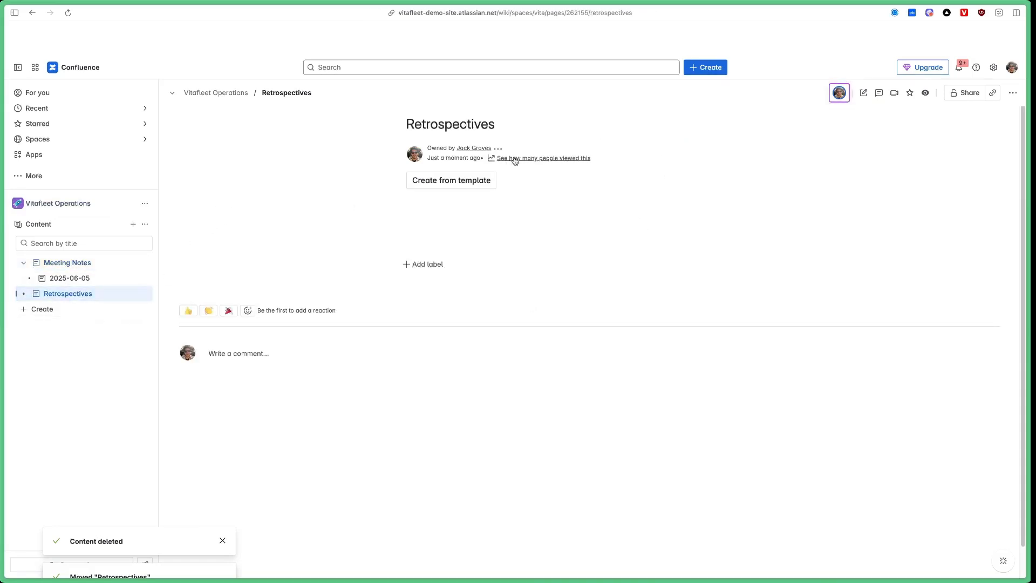
{"action": "left_click", "coordinate": [460, 181]}
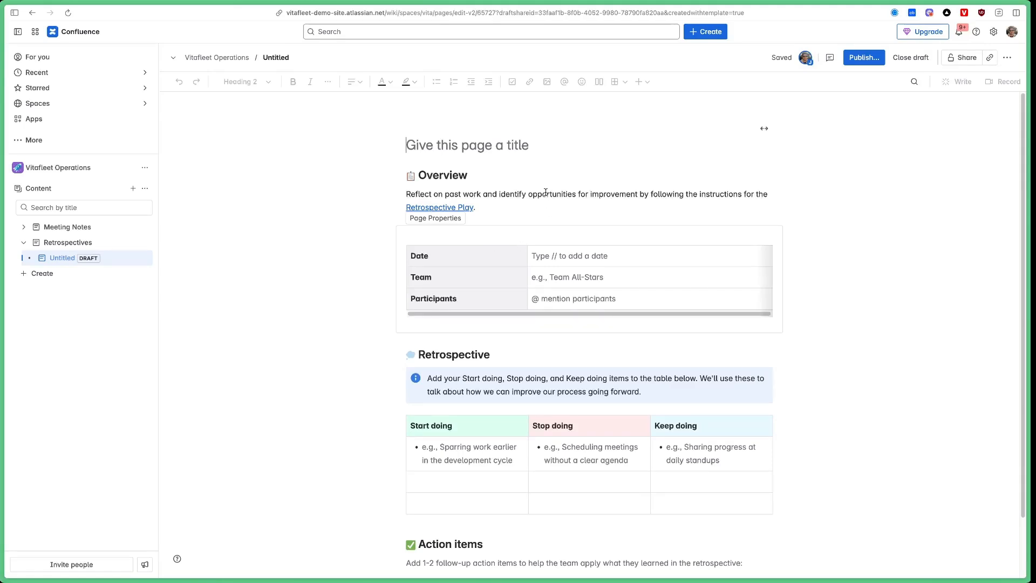
{"action": "type", "text": "R"}
{"action": "key", "text": "BackSpace"}
{"action": "type", "text": "Bug Retrospective"}
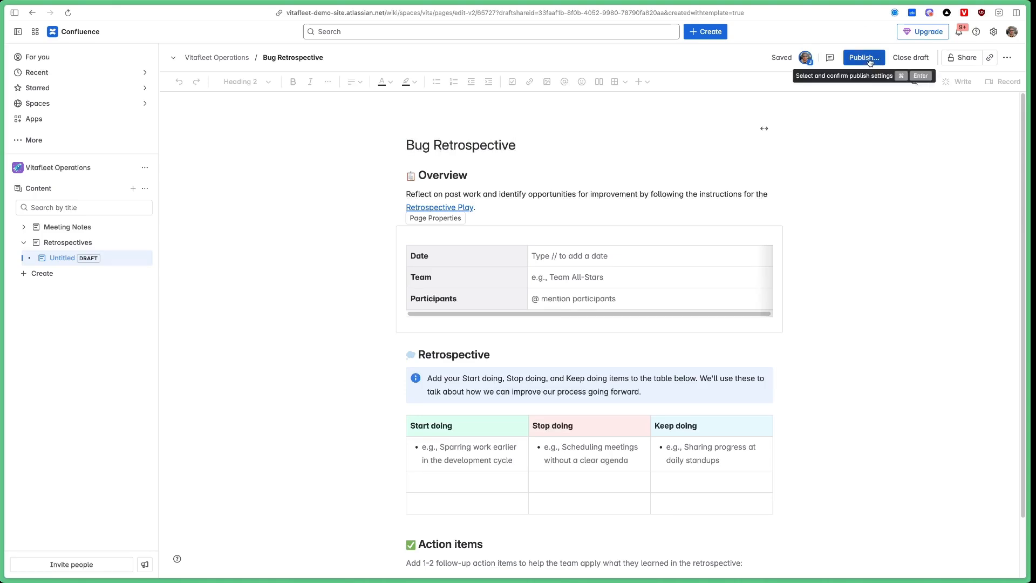
{"action": "left_click", "coordinate": [869, 62]}
{"action": "left_click", "coordinate": [629, 203]}
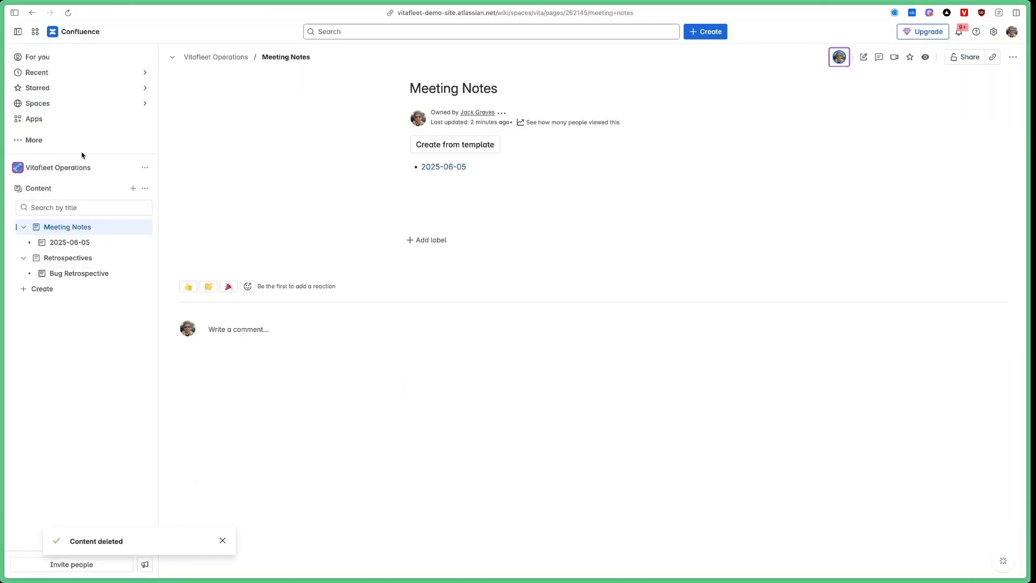
Step: View the Vitafleet Operations home page and its content tree, then open the Meeting Notes page
{"action": "left_click", "coordinate": [104, 170]}
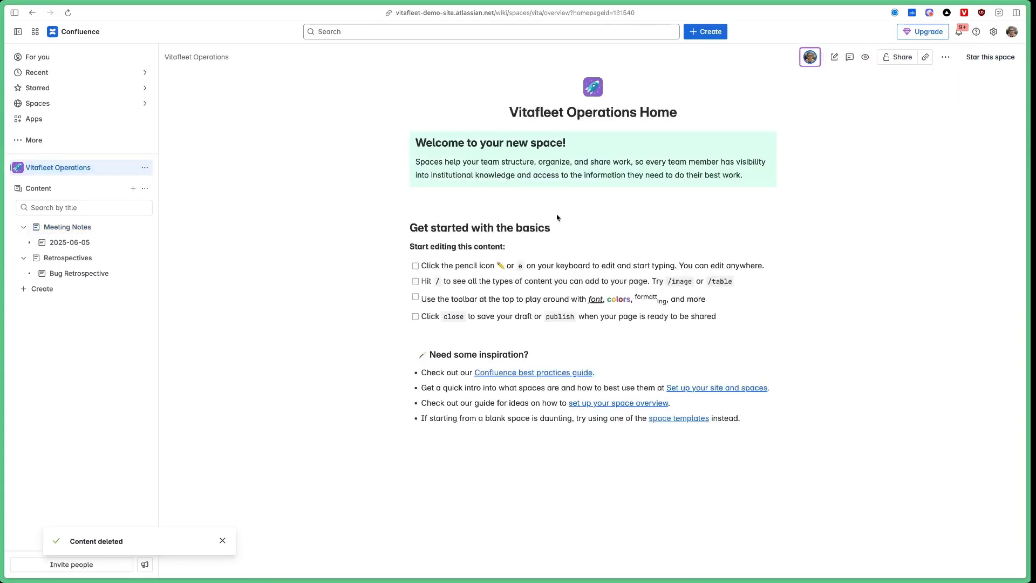
{"action": "mouse_move", "coordinate": [73, 233]}
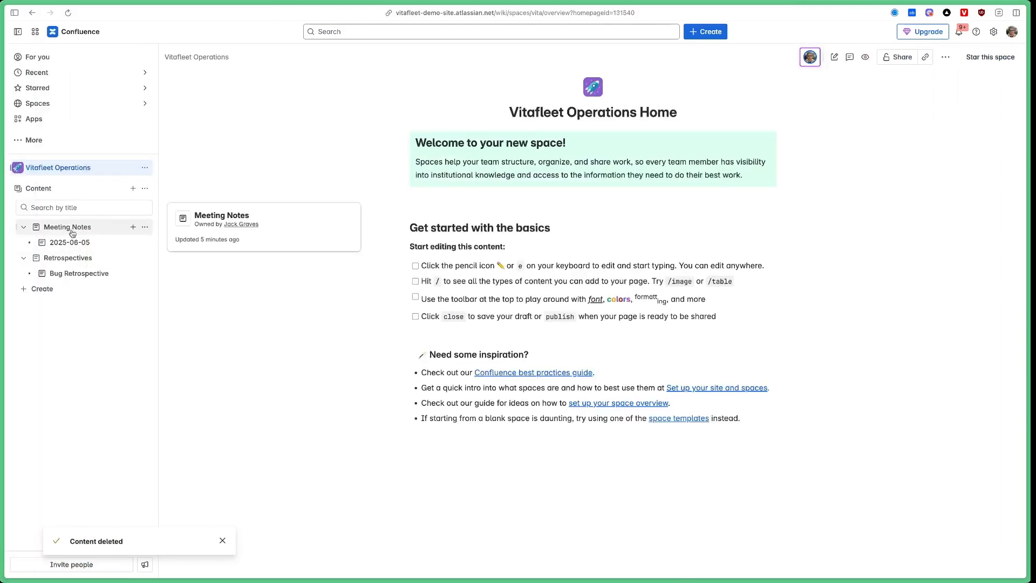
{"action": "mouse_move", "coordinate": [85, 262]}
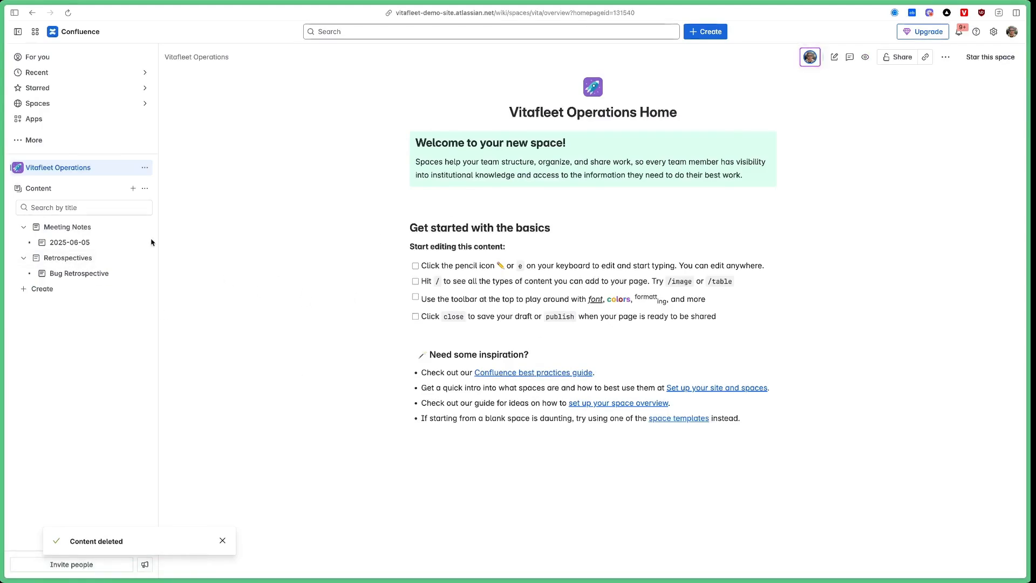
{"action": "left_click", "coordinate": [81, 230]}
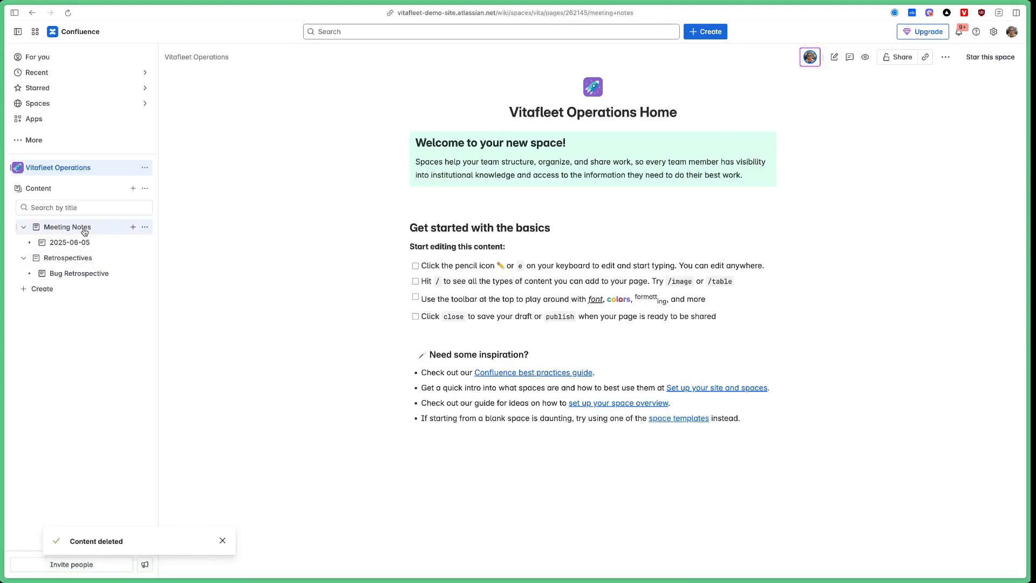
Step: Give the Meeting Notes page the tear-off calendar emoji in the content tree, keeping its title, and save it
{"action": "left_click", "coordinate": [145, 230]}
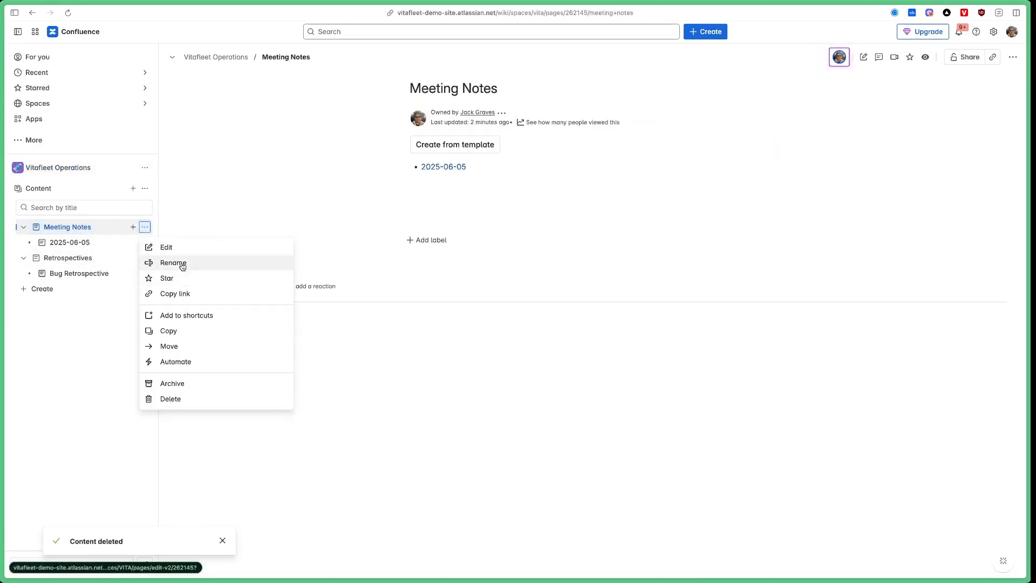
{"action": "left_click", "coordinate": [165, 263]}
{"action": "left_click", "coordinate": [28, 229]}
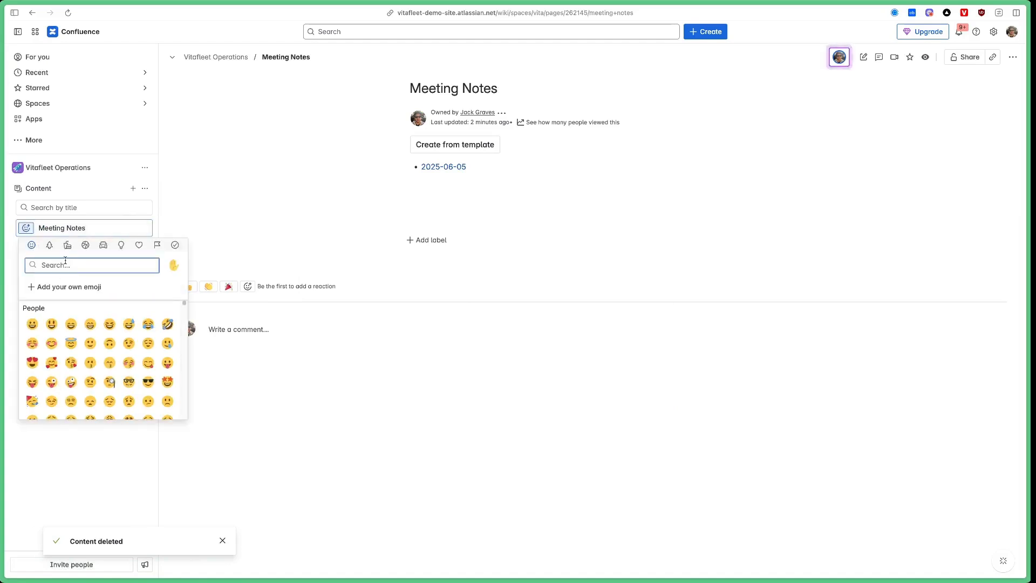
{"action": "type", "text": "cal"}
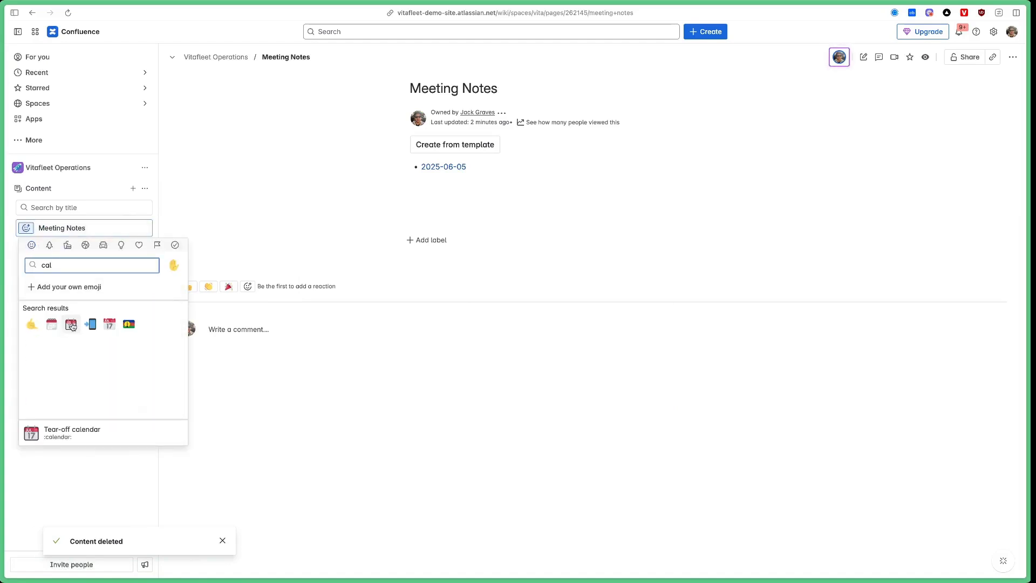
{"action": "left_click", "coordinate": [71, 324]}
{"action": "left_click", "coordinate": [222, 224]}
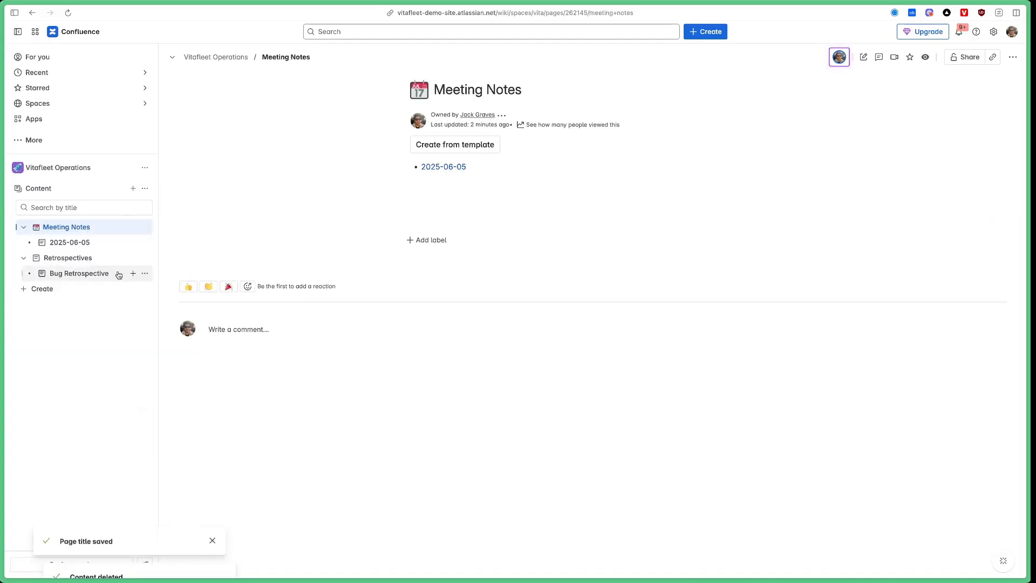
Step: Give the Retrospectives page the red alarm clock emoji in the content tree, keeping its title, and save it
{"action": "left_click", "coordinate": [144, 258]}
{"action": "left_click", "coordinate": [157, 295]}
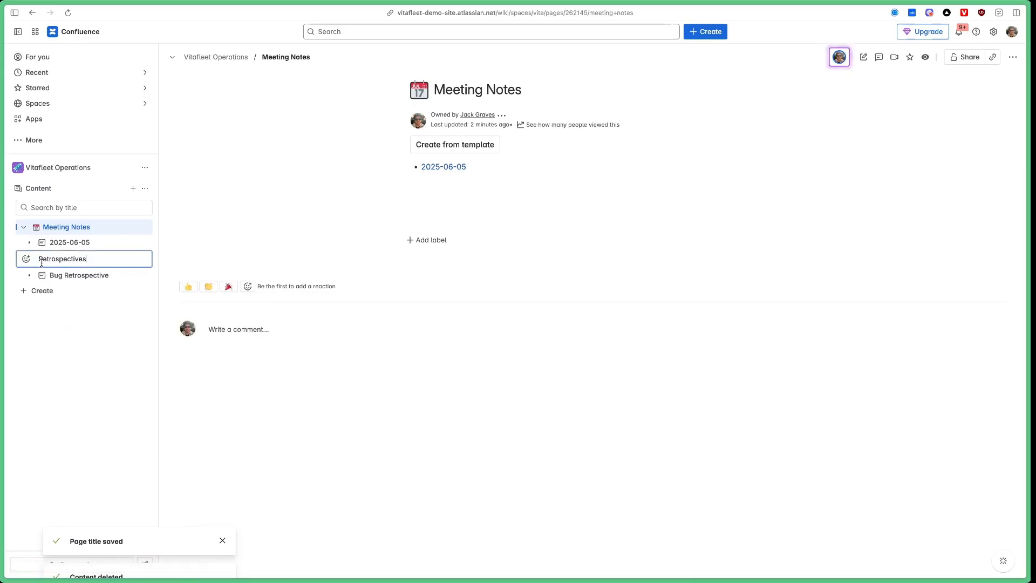
{"action": "left_click", "coordinate": [25, 259]}
{"action": "type", "text": "cloc"}
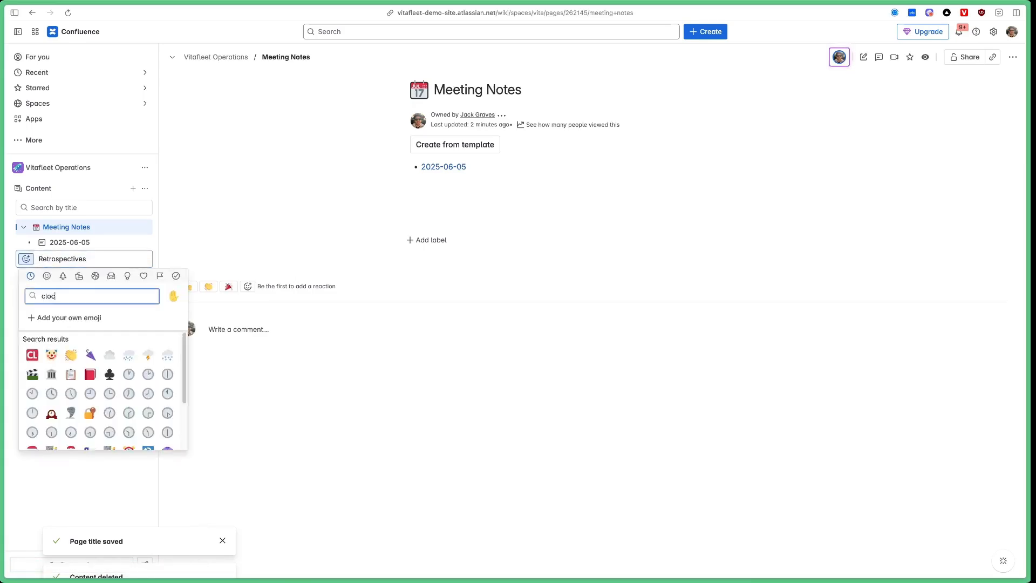
{"action": "type", "text": "k"}
{"action": "left_click", "coordinate": [50, 412]}
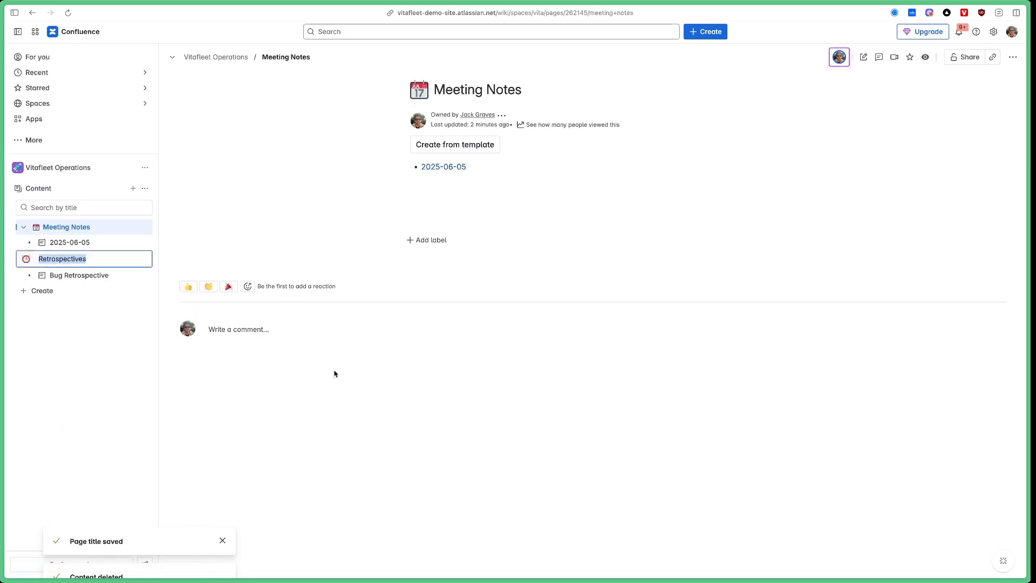
{"action": "left_click", "coordinate": [334, 373]}
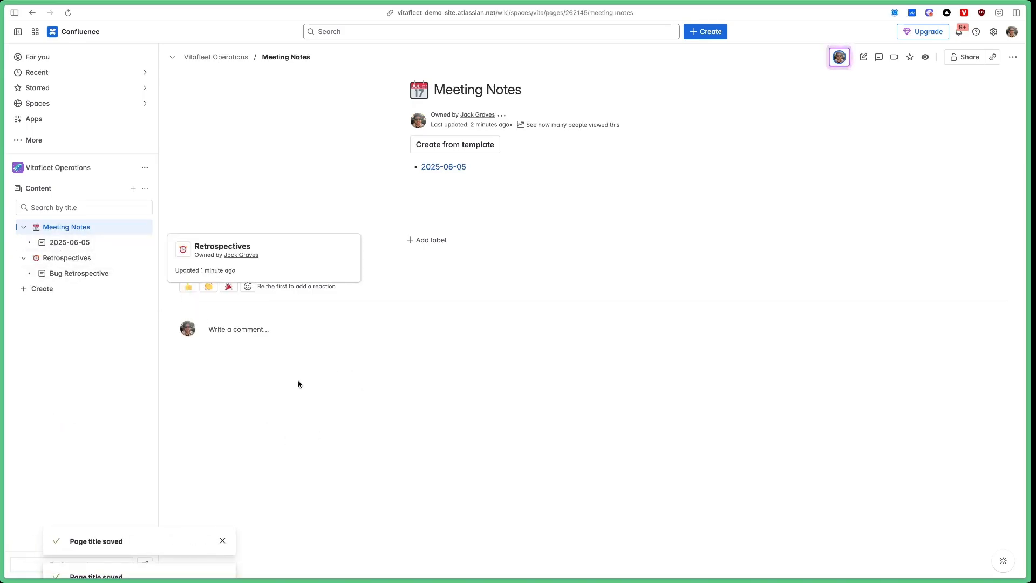
Step: Narrow the navigation sidebar slightly and open the Retrospectives page
{"action": "left_click_drag", "start_coordinate": [161, 252], "coordinate": [139, 252]}
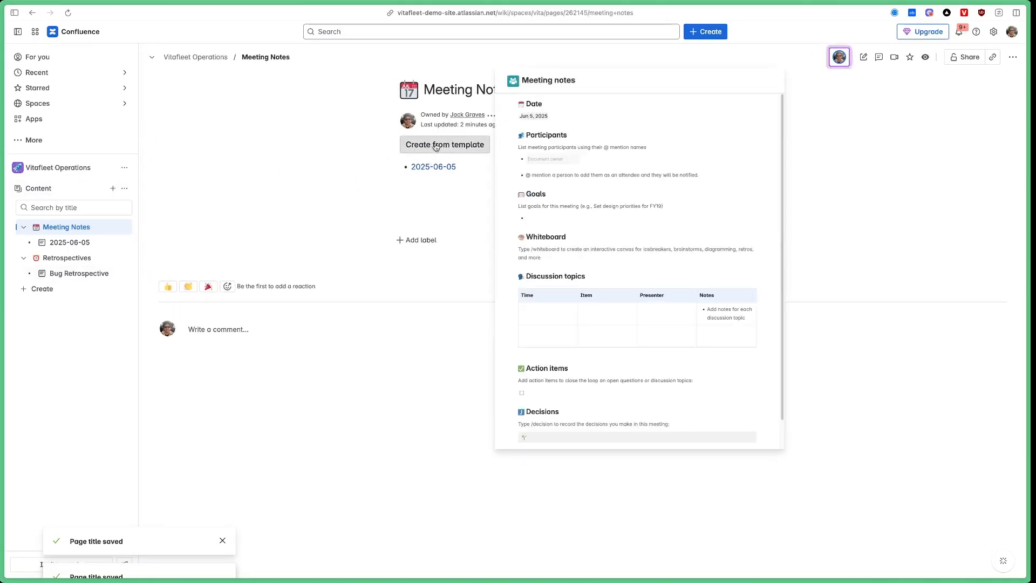
{"action": "left_click", "coordinate": [85, 259]}
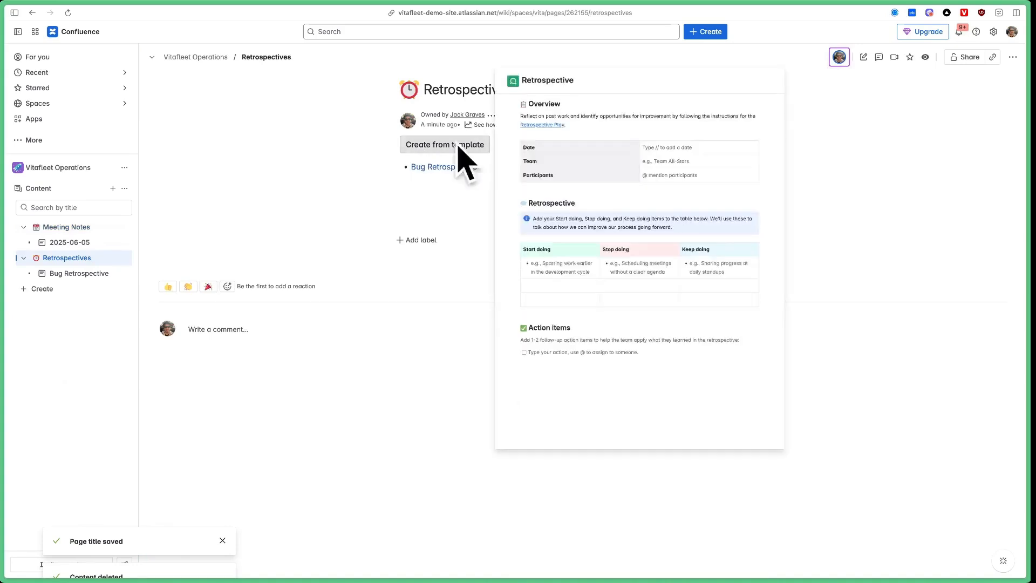